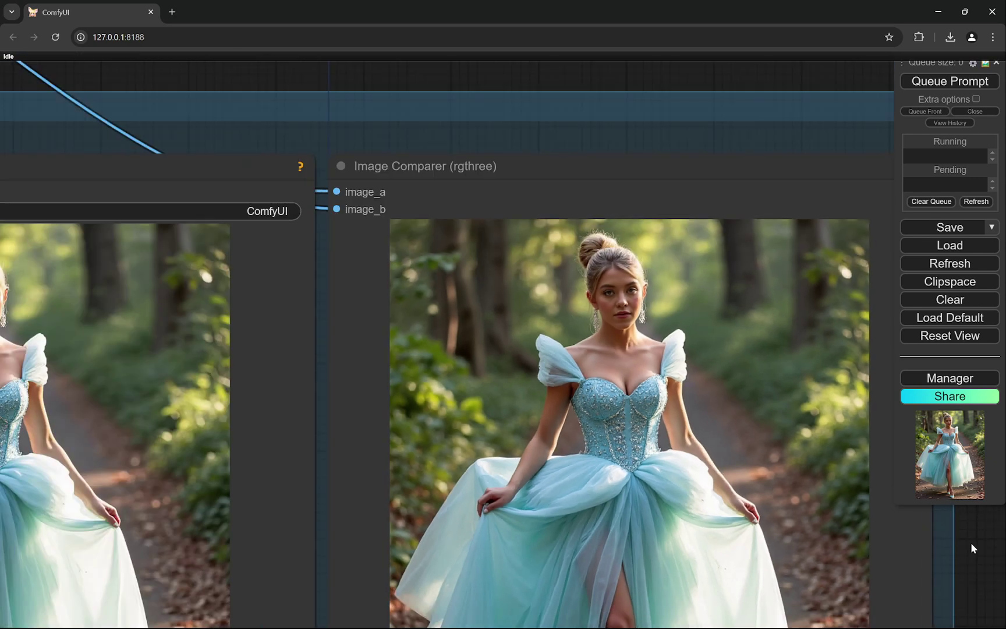
# Pan and zoom into the comparison image to inspect the ball-gown woman's face.
pyautogui.moveTo(971, 587); pyautogui.dragTo(960, 524)
pyautogui.moveTo(962, 586); pyautogui.dragTo(933, 529)
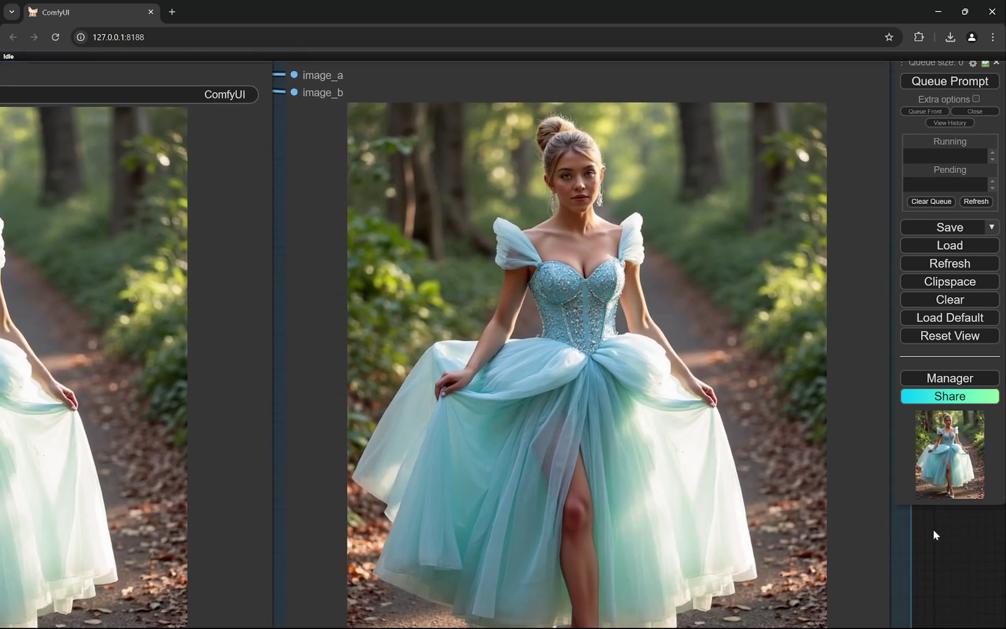
pyautogui.moveTo(945, 581); pyautogui.dragTo(970, 620)
pyautogui.scroll(1, 931, 542)
pyautogui.scroll(1, 931, 534)
pyautogui.moveTo(956, 536); pyautogui.dragTo(965, 594)
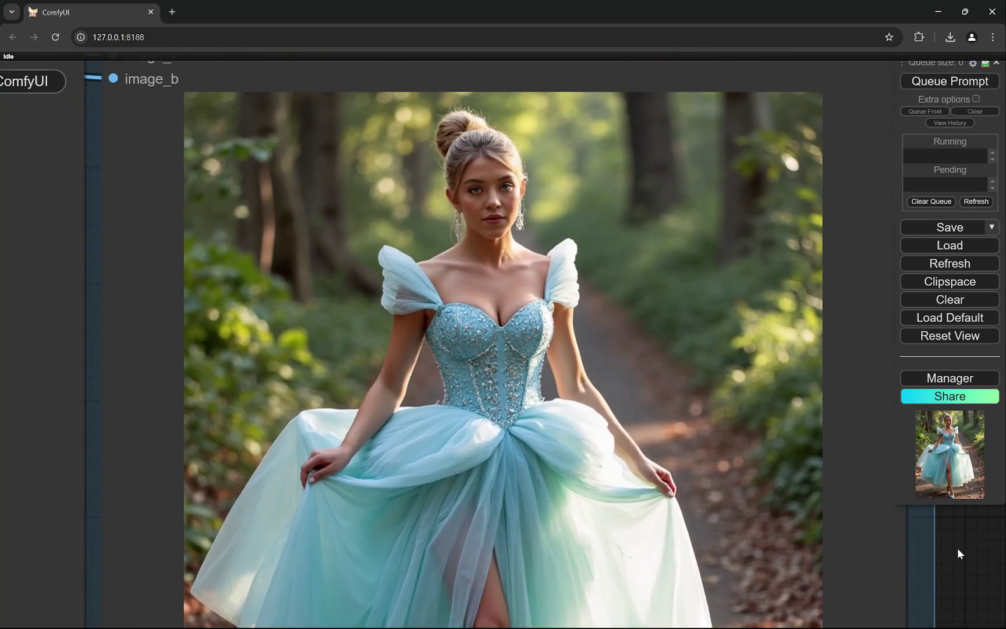
pyautogui.moveTo(959, 550); pyautogui.dragTo(960, 571)
pyautogui.scroll(1, 960, 571)
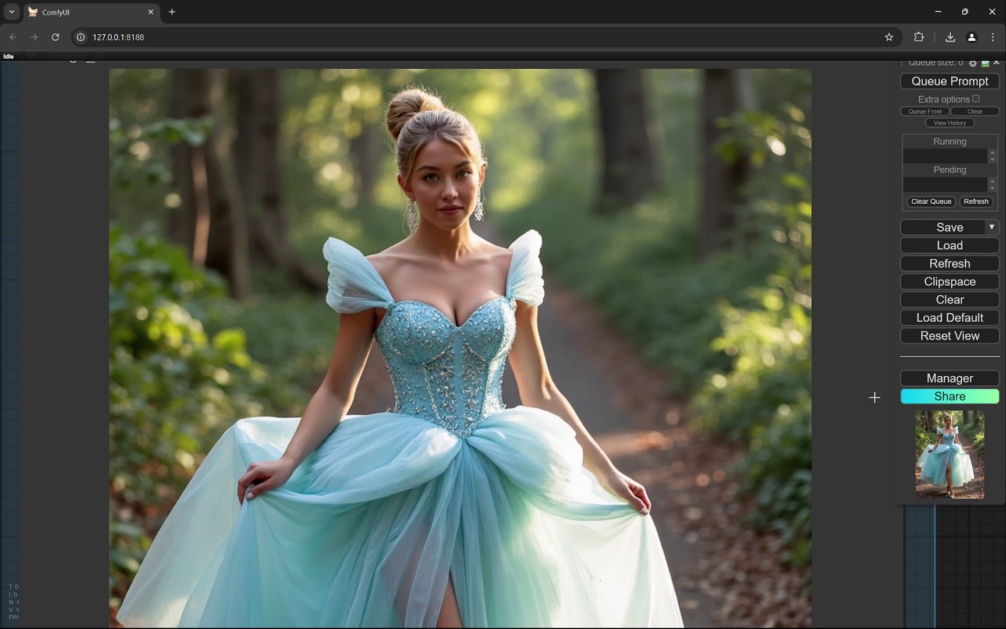
pyautogui.scroll(5, 873, 398)
pyautogui.moveTo(867, 252); pyautogui.dragTo(889, 379)
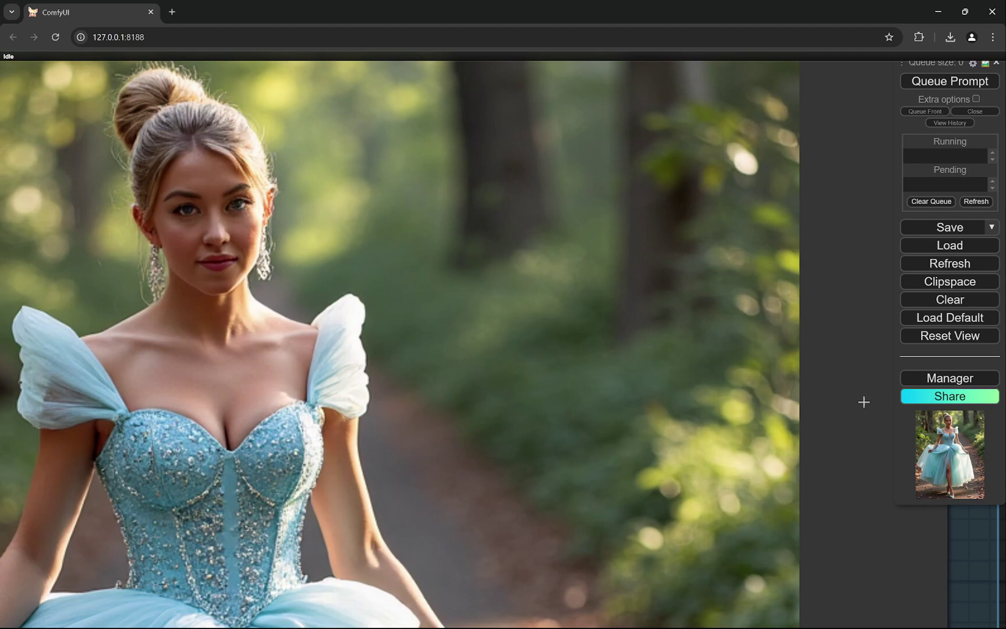
# Zoom back out so the Detailer (SEGS), Save Image and Image Comparer nodes show together.
pyautogui.scroll(-2, 863, 402)
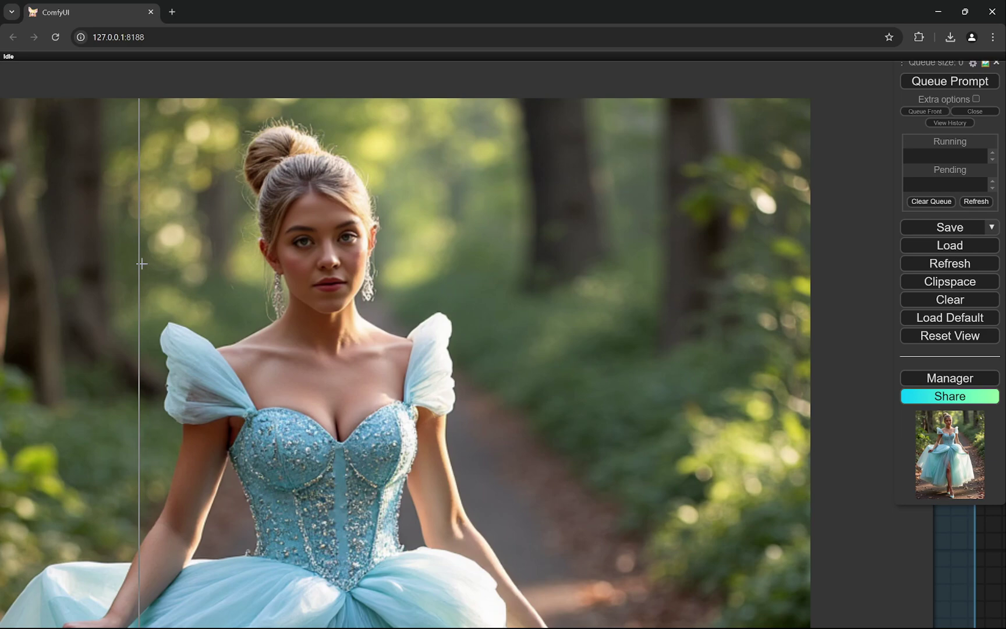
pyautogui.moveTo(142, 264); pyautogui.dragTo(362, 269)
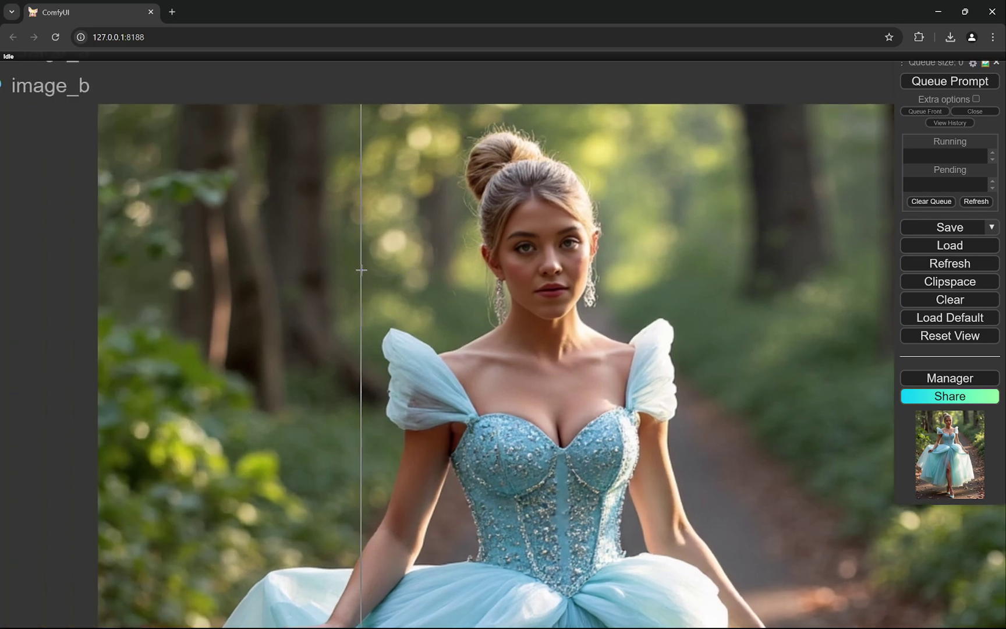
pyautogui.scroll(6, 779, 287)
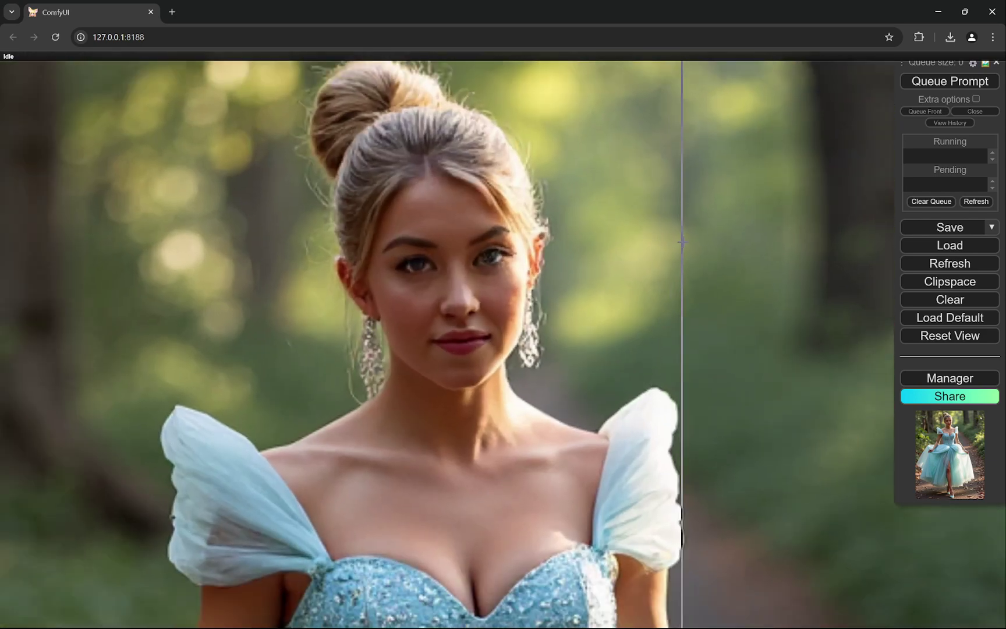
pyautogui.scroll(-2, 682, 243)
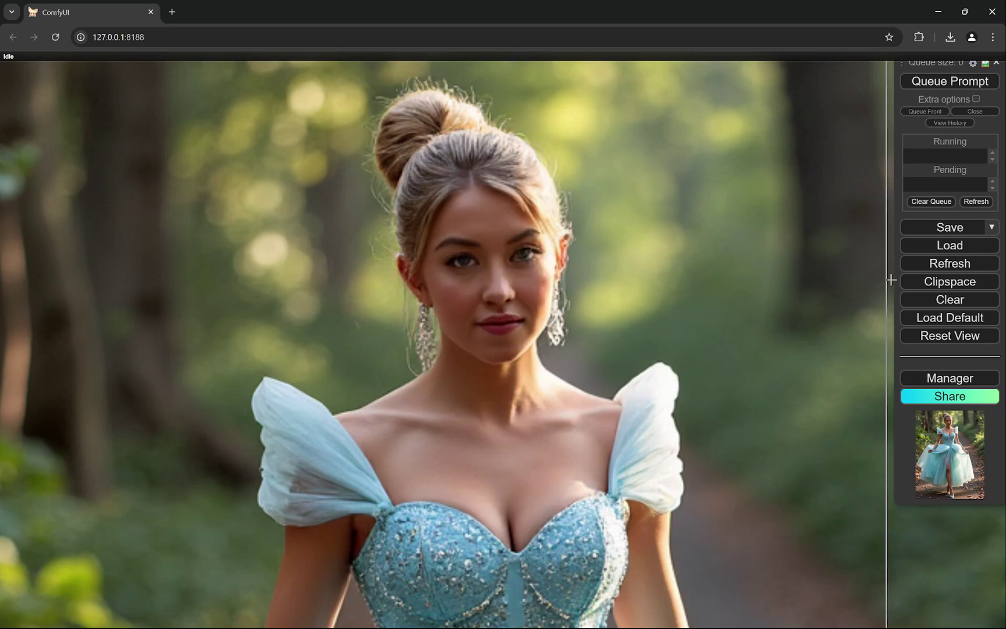
pyautogui.scroll(-4, 796, 326)
pyautogui.moveTo(807, 327); pyautogui.dragTo(658, 281)
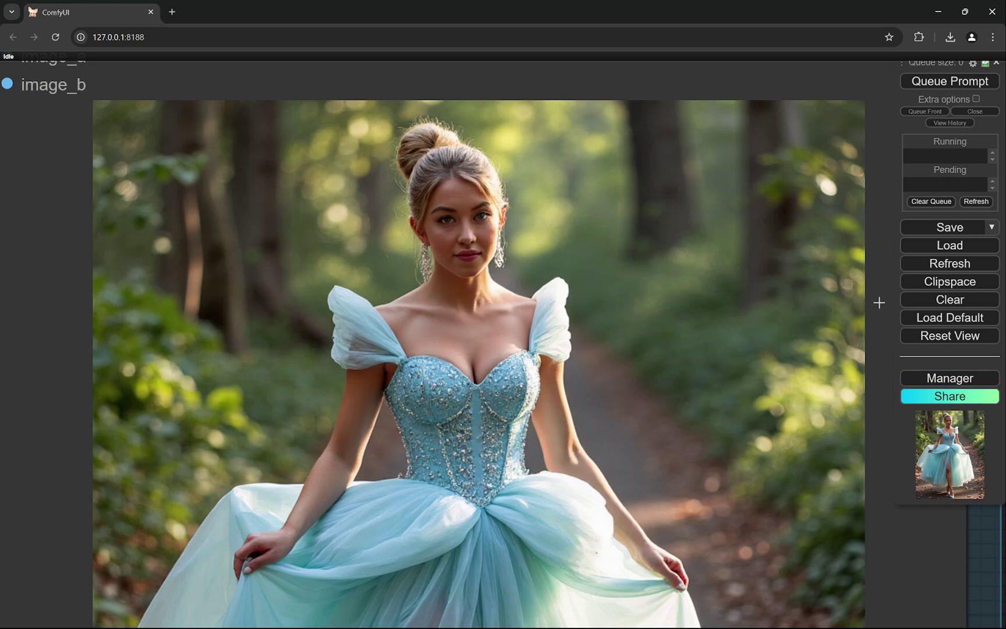
pyautogui.scroll(-10, 878, 302)
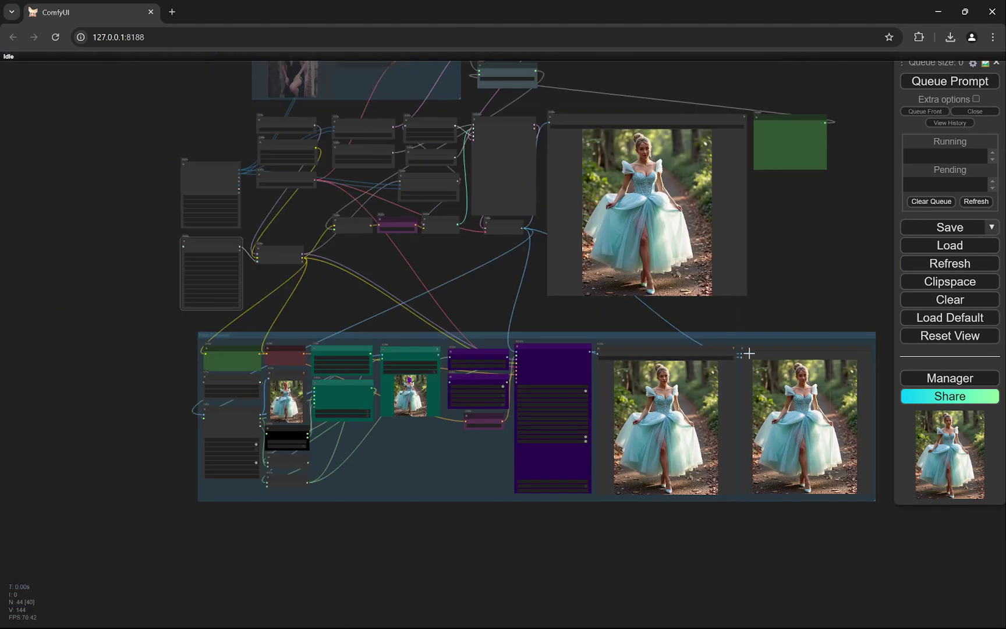
# Frame the Unet Loader (GGUF), DualCLIPLoader (GGUF) and Load VAE nodes to review their models.
pyautogui.moveTo(442, 239); pyautogui.dragTo(710, 383)
pyautogui.scroll(10, 498, 249)
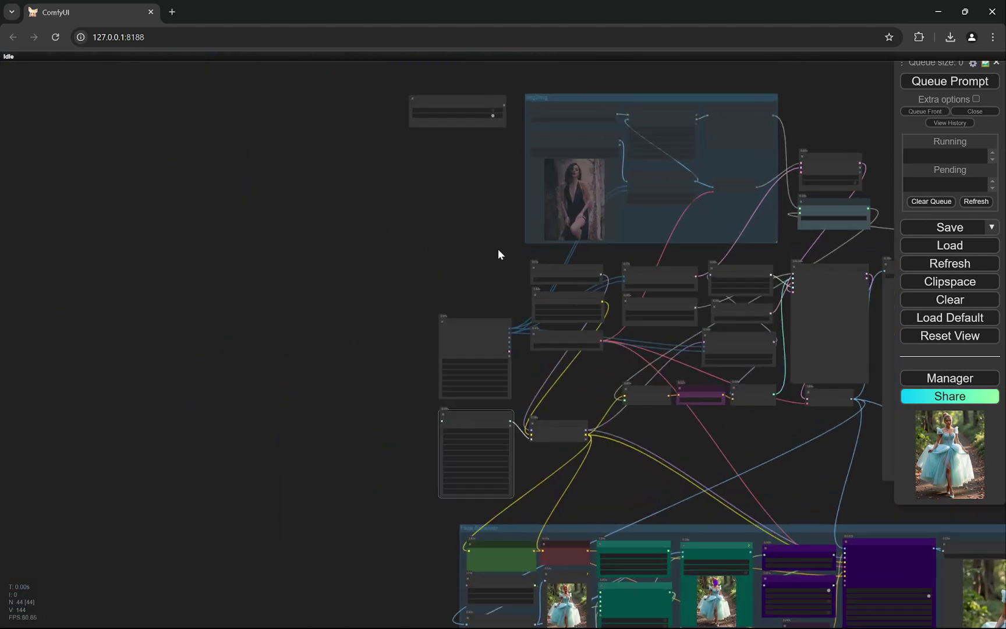
pyautogui.moveTo(535, 307); pyautogui.dragTo(432, 237)
pyautogui.scroll(2, 431, 236)
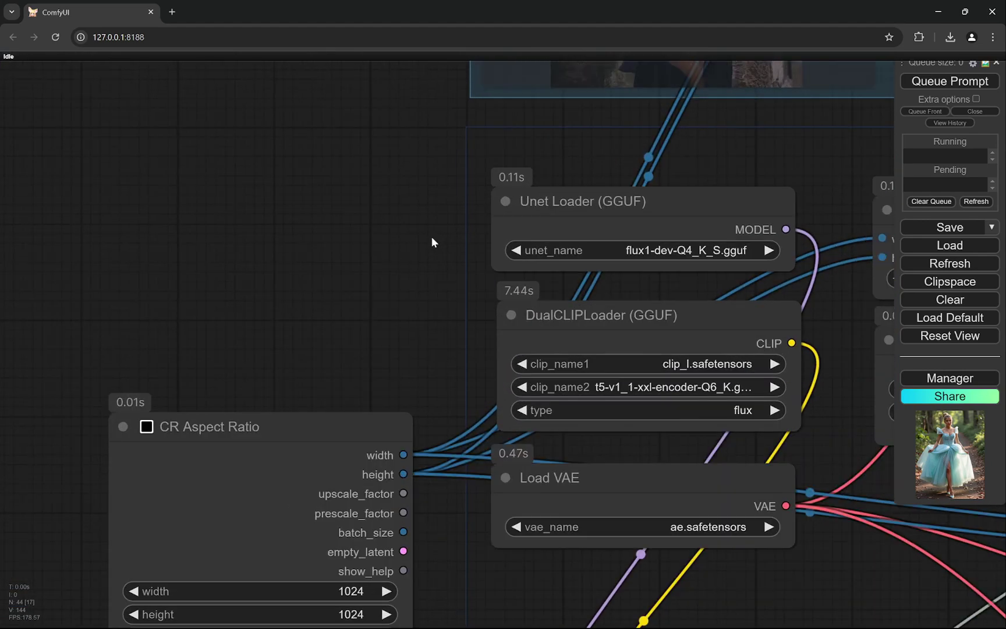
pyautogui.scroll(-2, 432, 236)
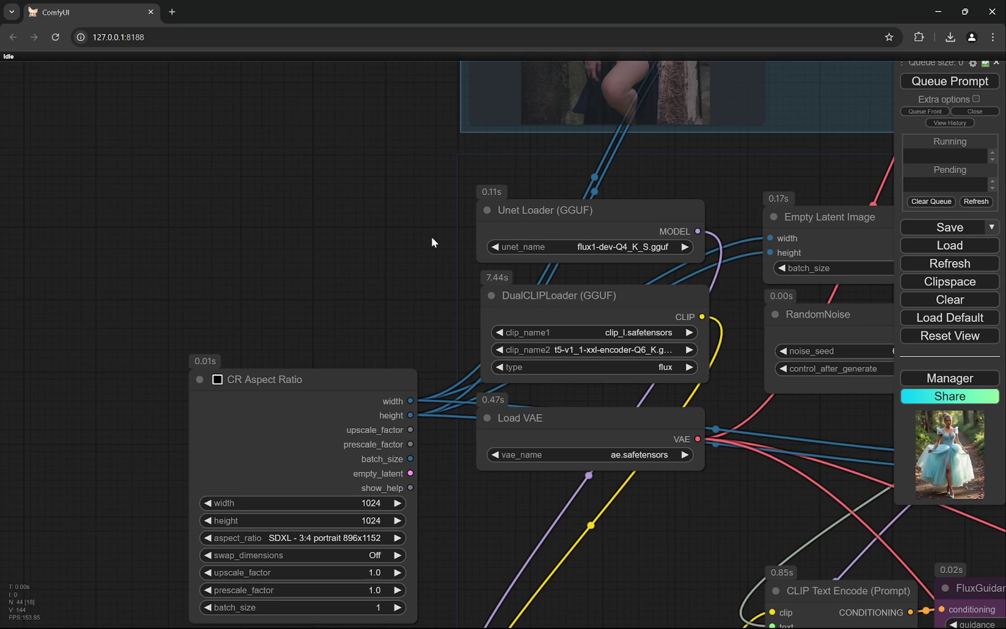
pyautogui.scroll(2, 432, 236)
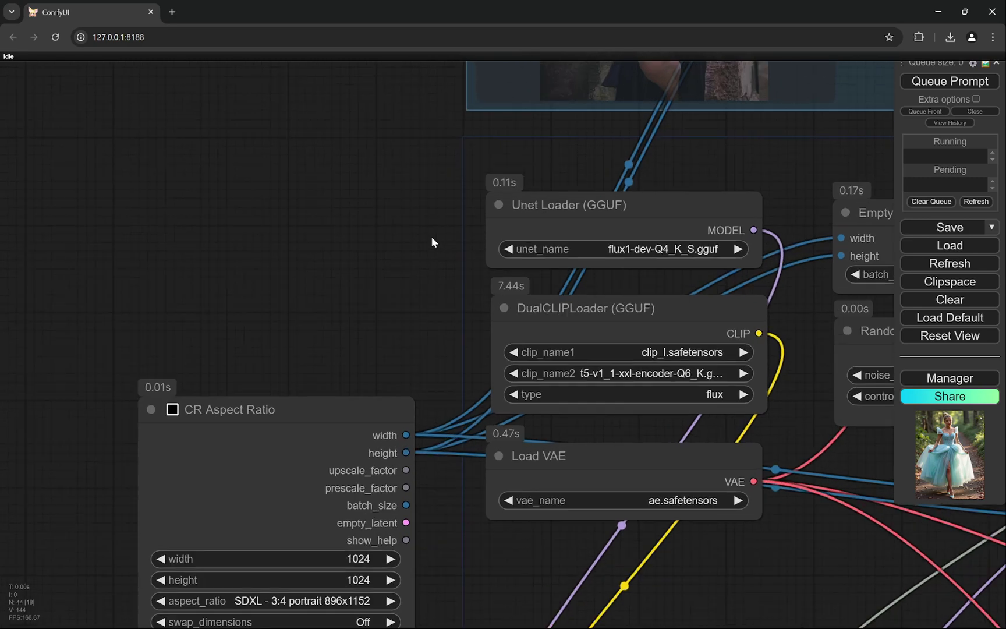
pyautogui.scroll(2, 431, 237)
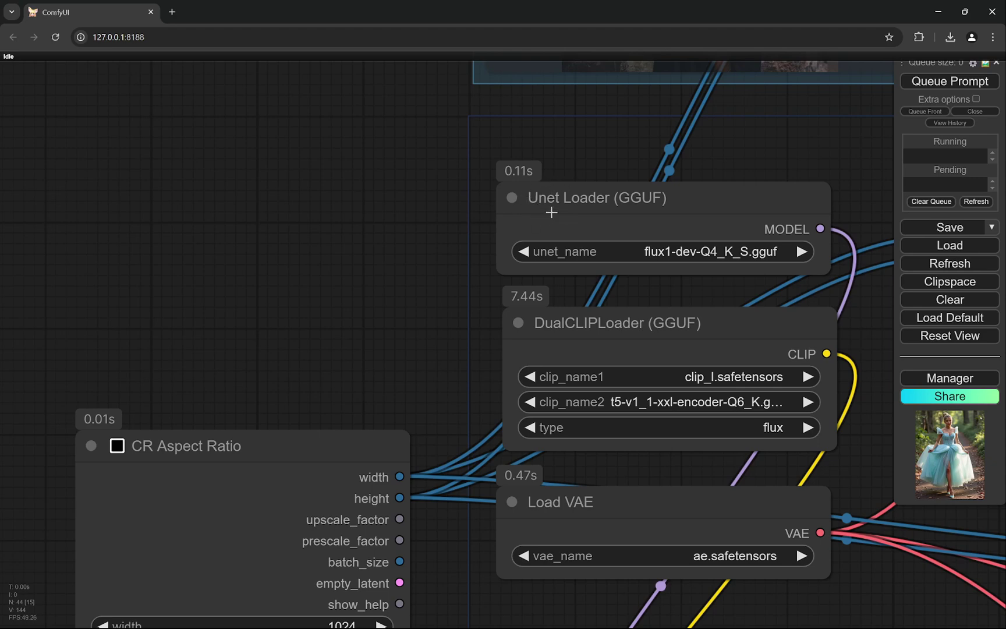
# Shift the view to the CR Aspect Ratio settings, then back across the loader nodes.
pyautogui.moveTo(424, 323); pyautogui.dragTo(358, 198)
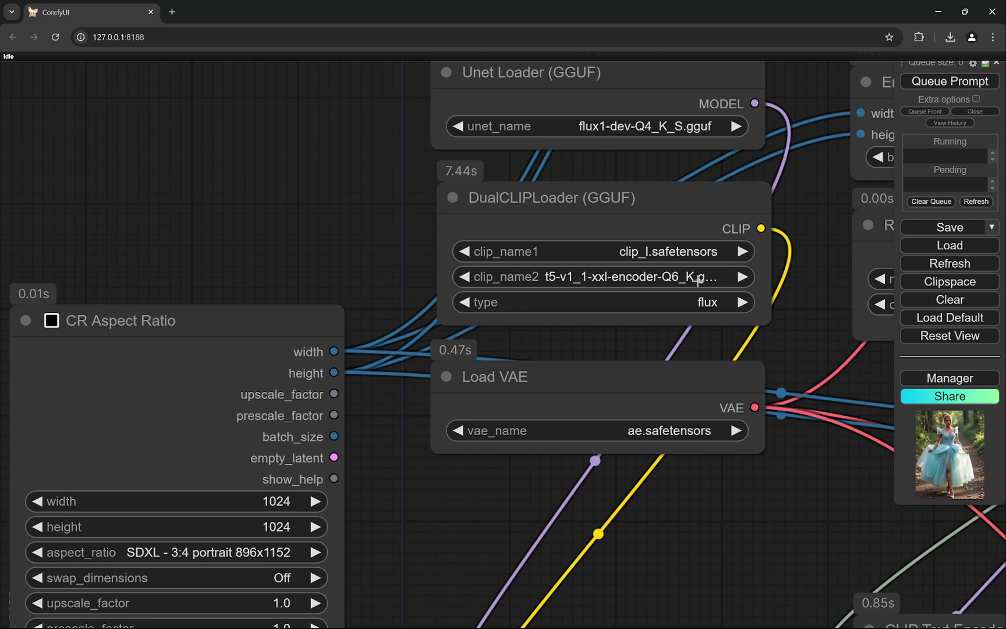
pyautogui.scroll(-3, 760, 233)
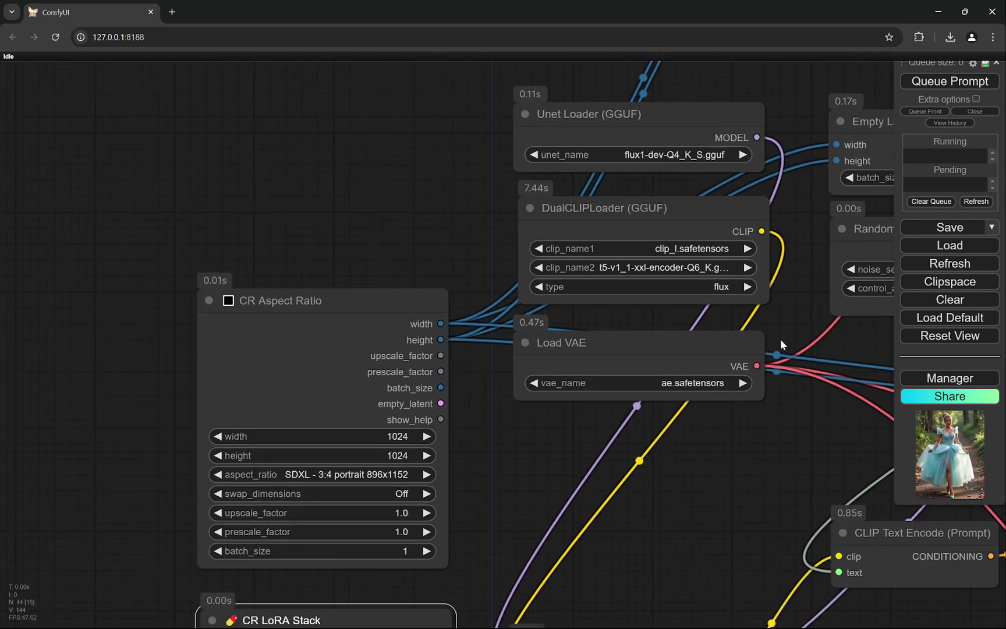
pyautogui.scroll(5, 781, 401)
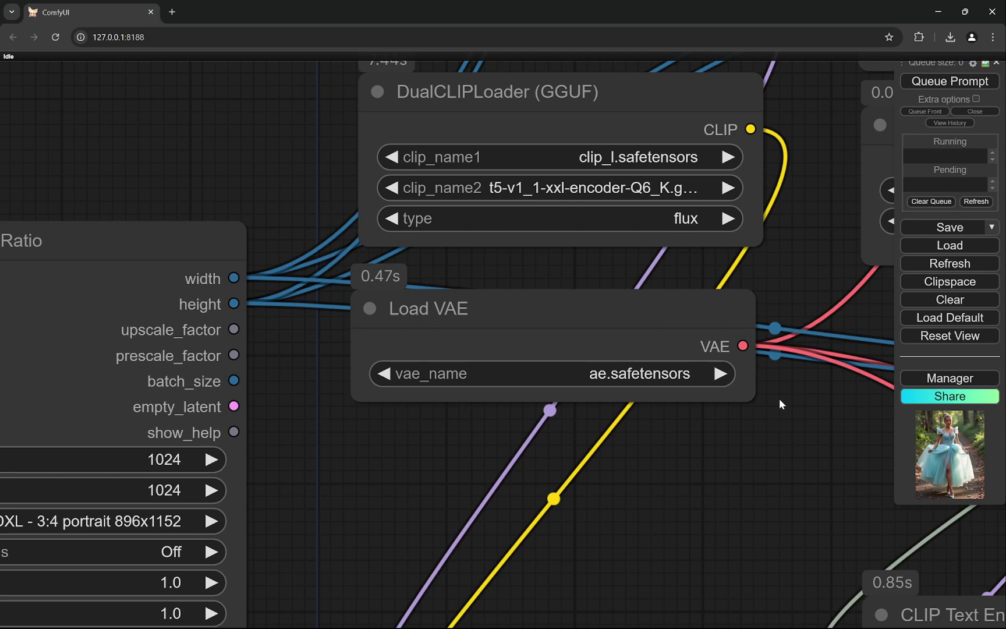
pyautogui.moveTo(673, 466); pyautogui.dragTo(732, 406)
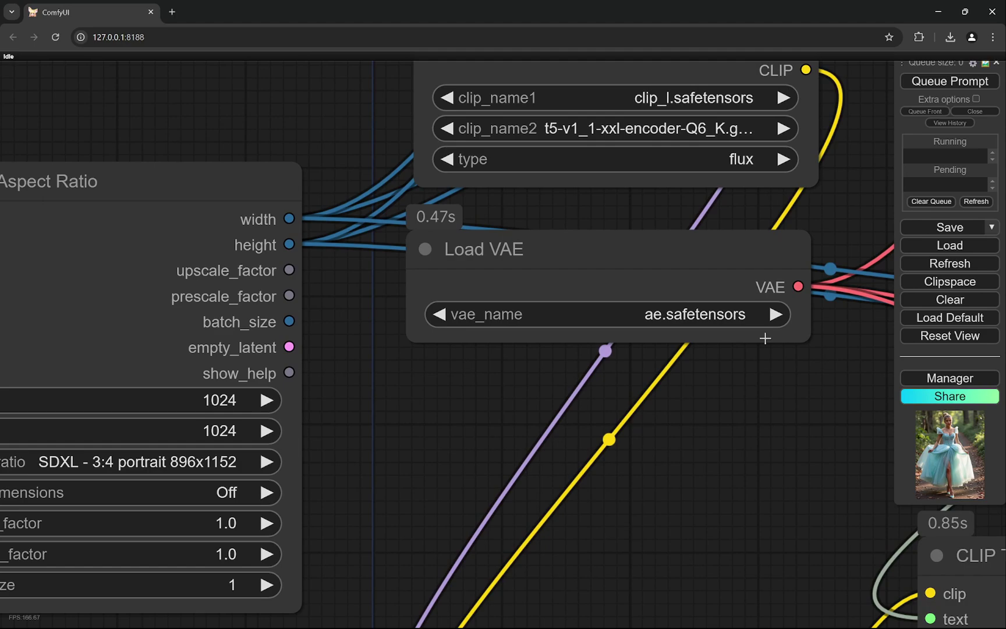
pyautogui.scroll(-10, 765, 337)
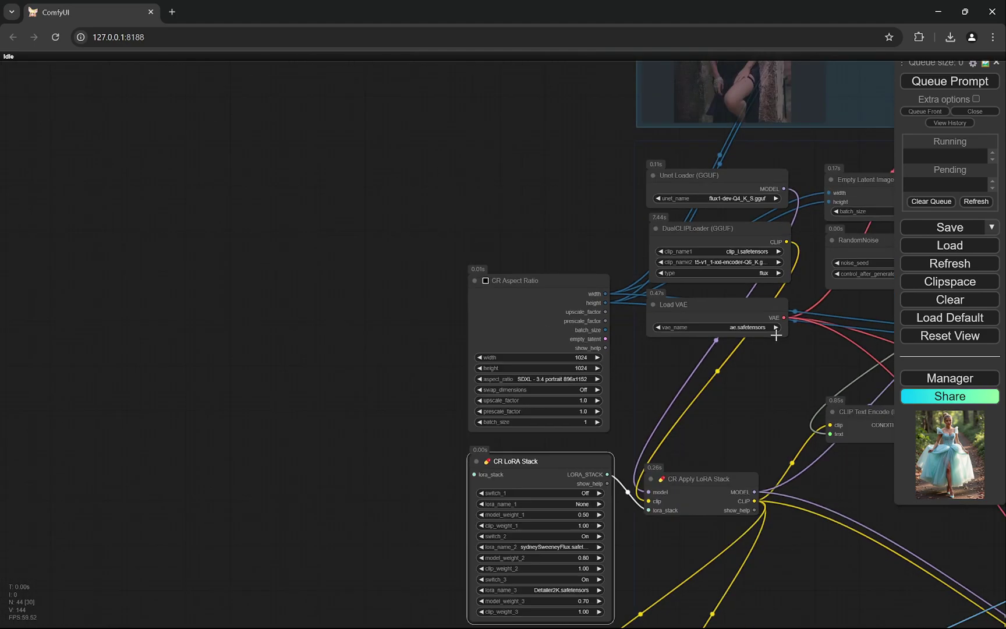
pyautogui.scroll(10, 447, 484)
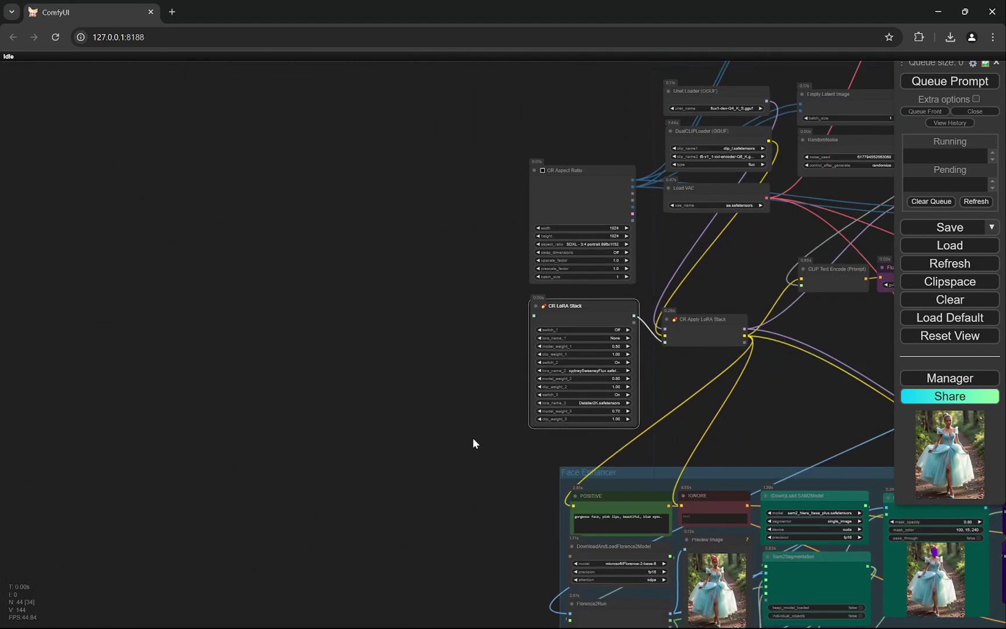
pyautogui.moveTo(543, 388); pyautogui.dragTo(305, 388)
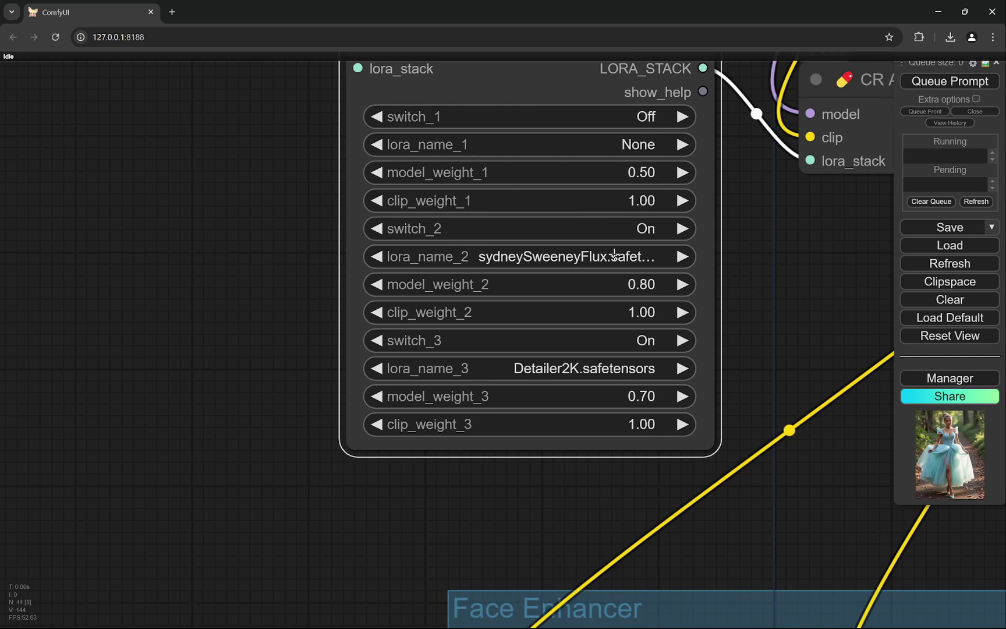
pyautogui.click(648, 229)
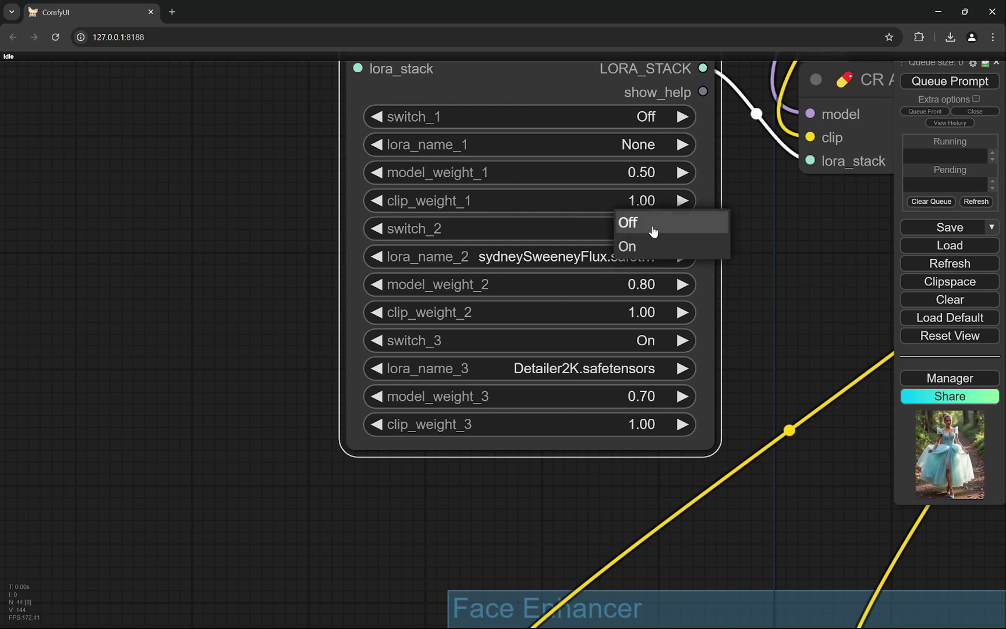
pyautogui.click(649, 224)
pyautogui.click(647, 227)
pyautogui.click(667, 249)
pyautogui.scroll(-2, 247, 327)
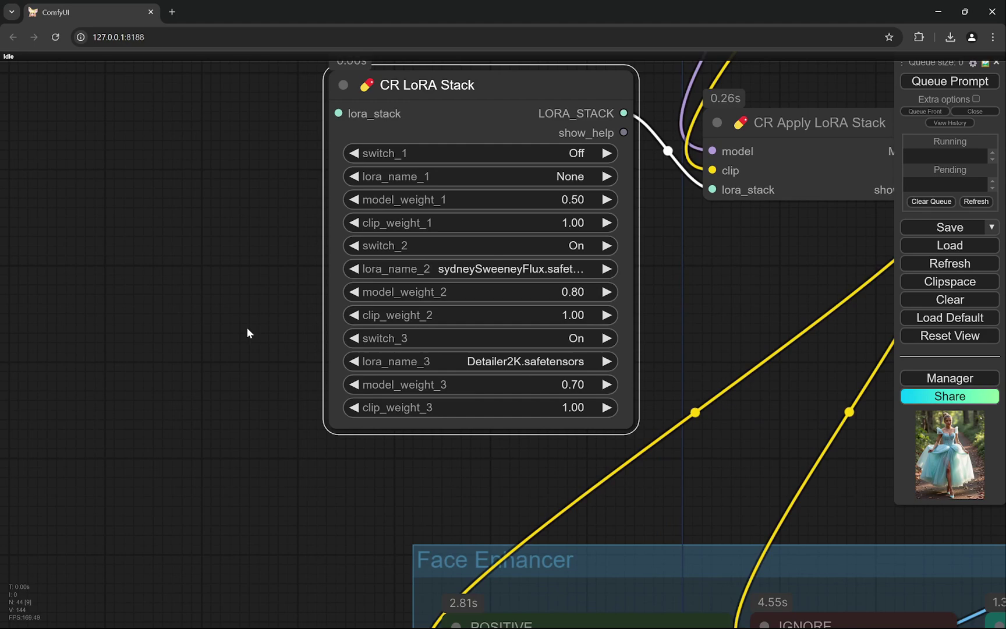
pyautogui.hscroll(-3, 333, 335)
pyautogui.scroll(2, 331, 370)
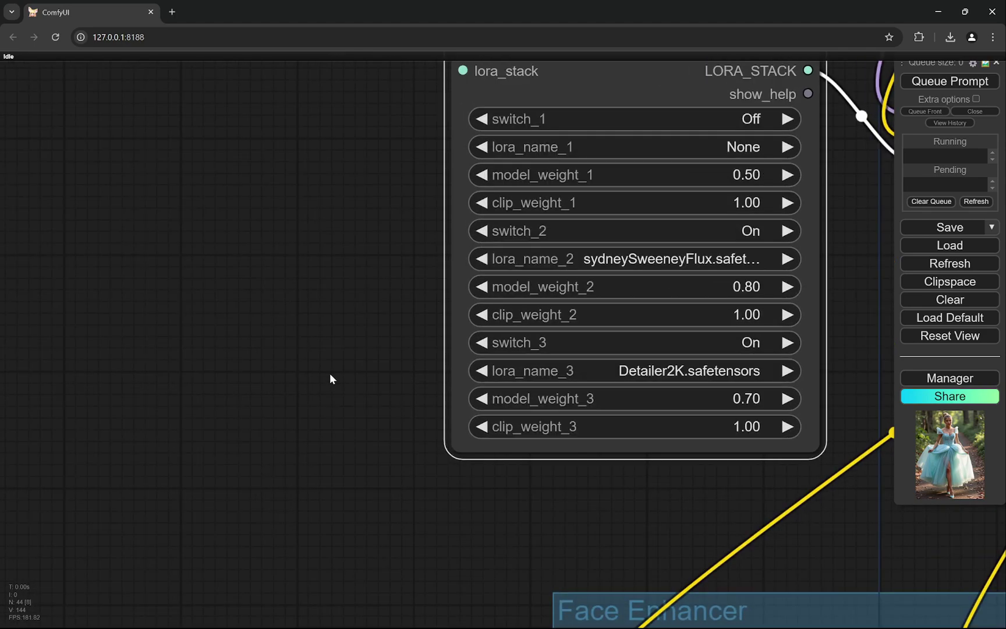
pyautogui.scroll(-2, 329, 373)
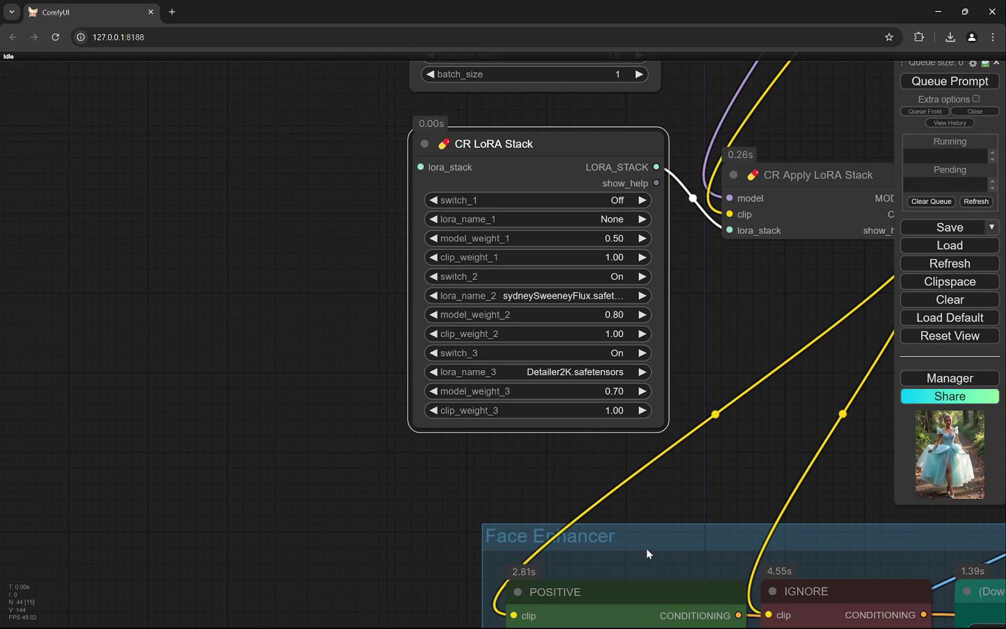
pyautogui.scroll(2, 375, 471)
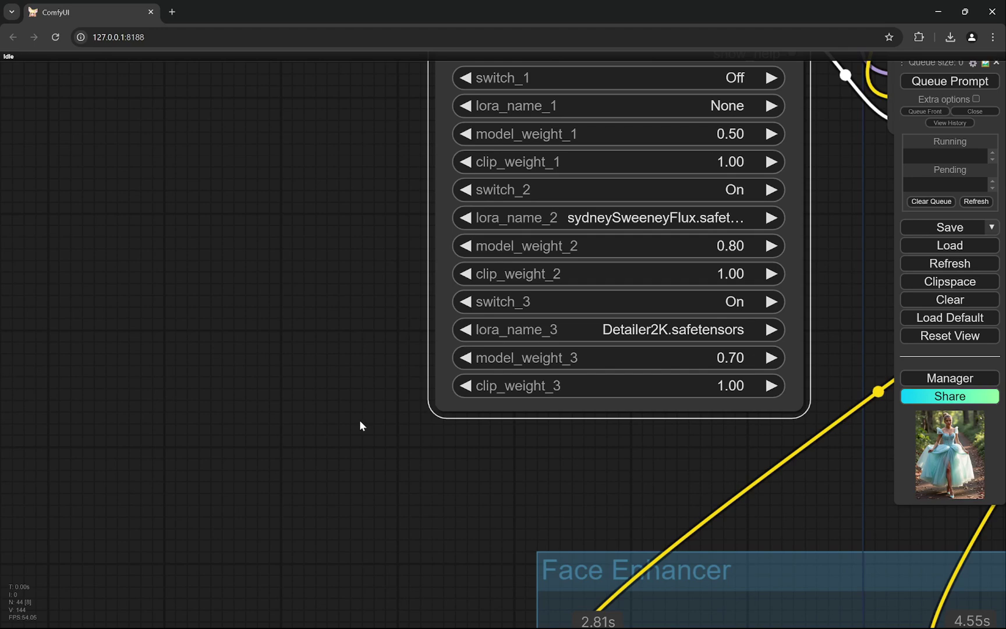
pyautogui.scroll(-3, 359, 419)
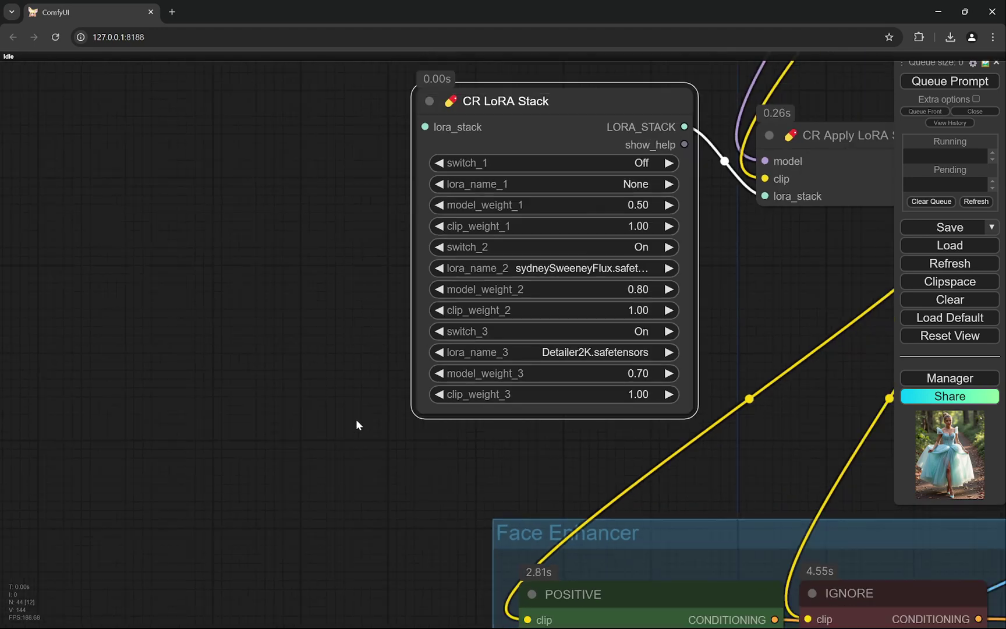
# Zoom out and pan until the main ball-gown preview and Face Enhancer group outputs are both visible.
pyautogui.scroll(-3, 357, 419)
pyautogui.moveTo(363, 423); pyautogui.dragTo(357, 338)
pyautogui.scroll(-3, 358, 349)
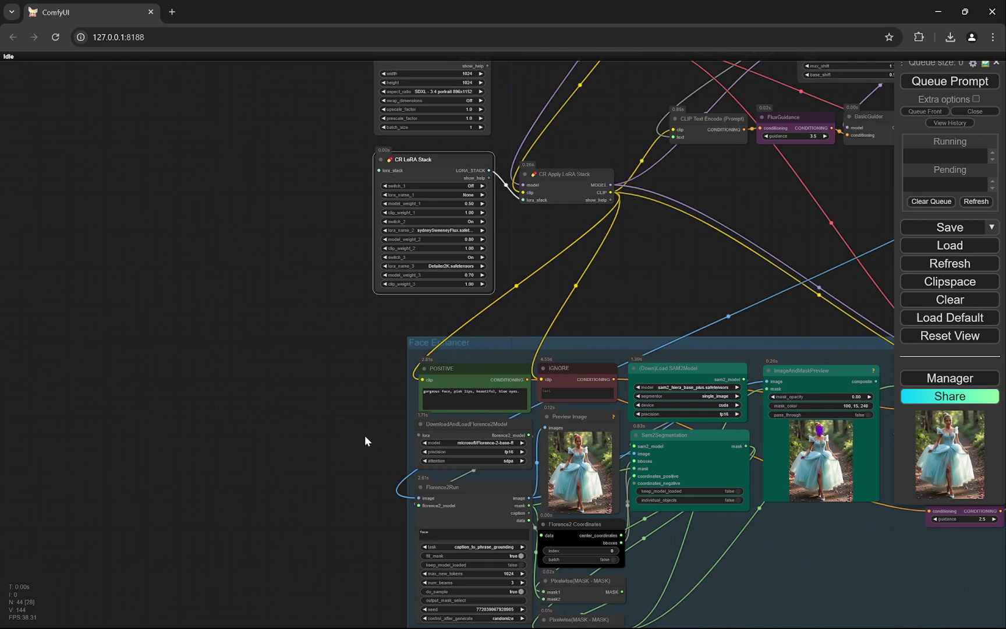
pyautogui.scroll(10, 378, 443)
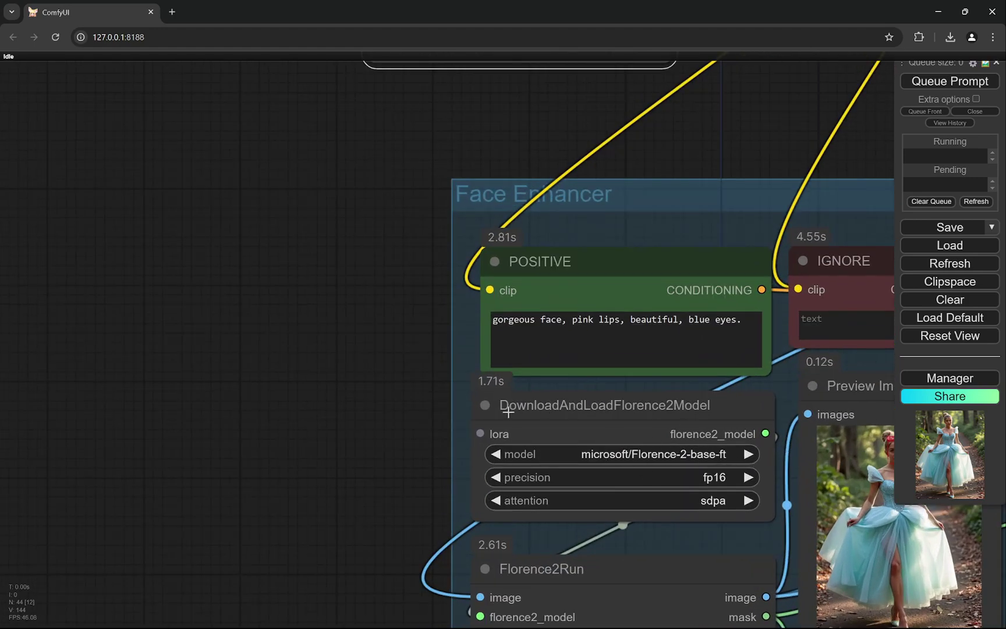
pyautogui.scroll(-6, 291, 388)
pyautogui.scroll(4, 811, 322)
pyautogui.scroll(2, 812, 323)
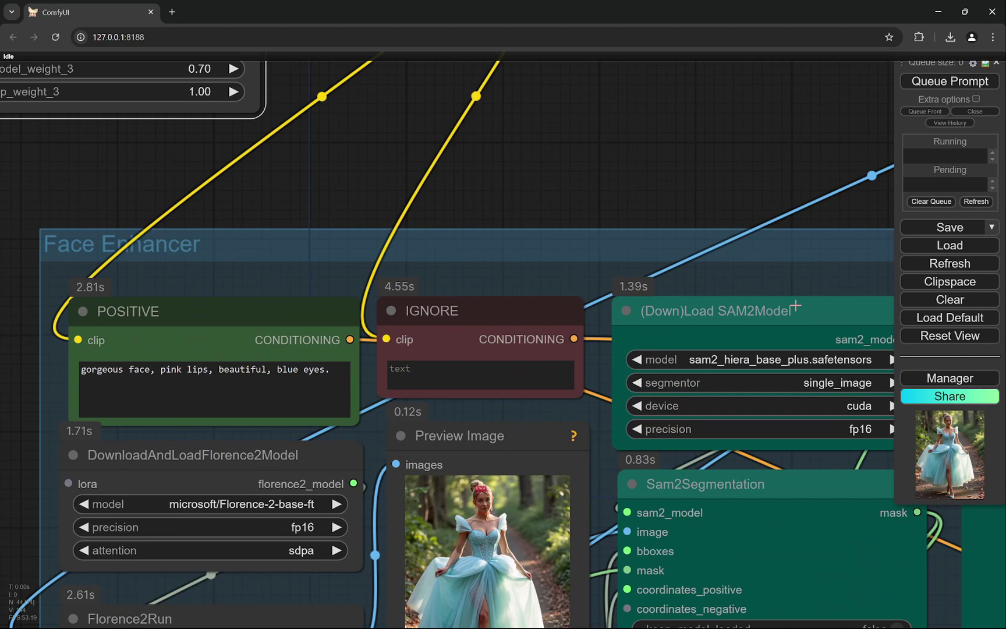
pyautogui.scroll(-6, 812, 323)
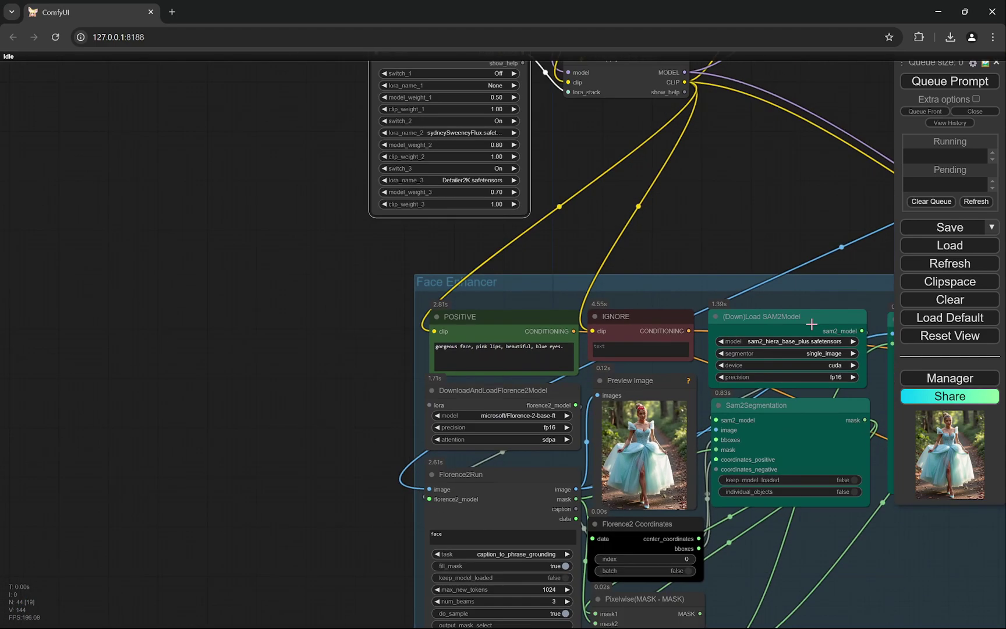
pyautogui.scroll(-8, 811, 323)
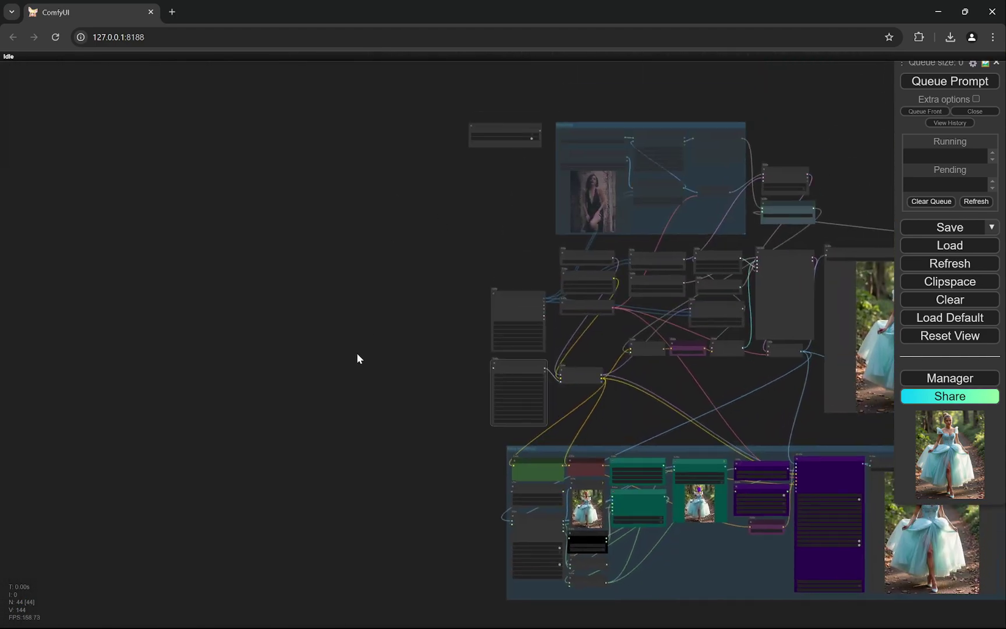
pyautogui.scroll(-2, 333, 320)
pyautogui.scroll(6, 338, 312)
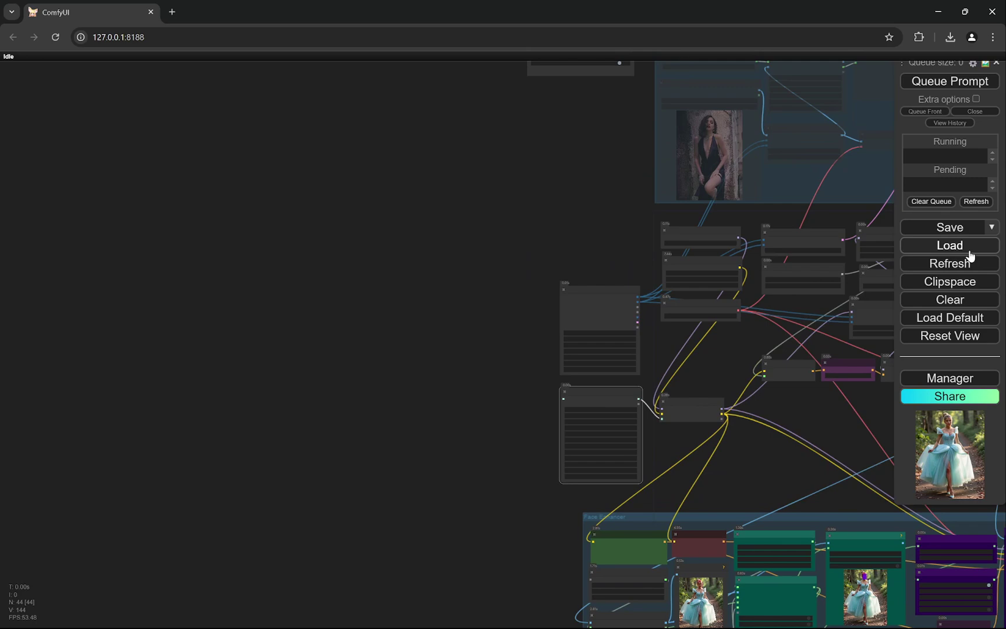
pyautogui.scroll(-6, 239, 300)
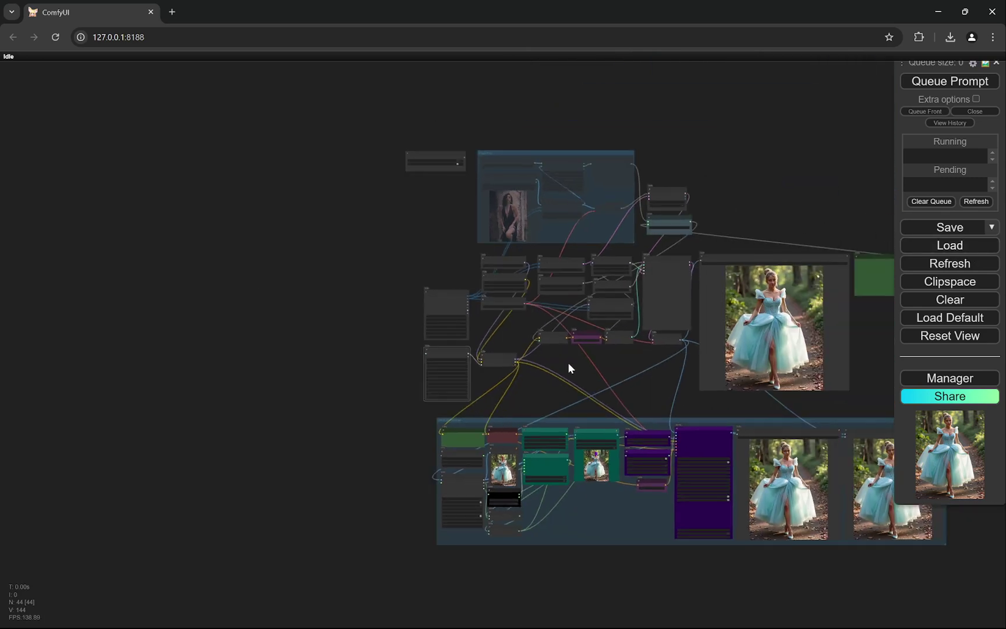
pyautogui.scroll(7, 620, 364)
pyautogui.moveTo(624, 364); pyautogui.dragTo(485, 396)
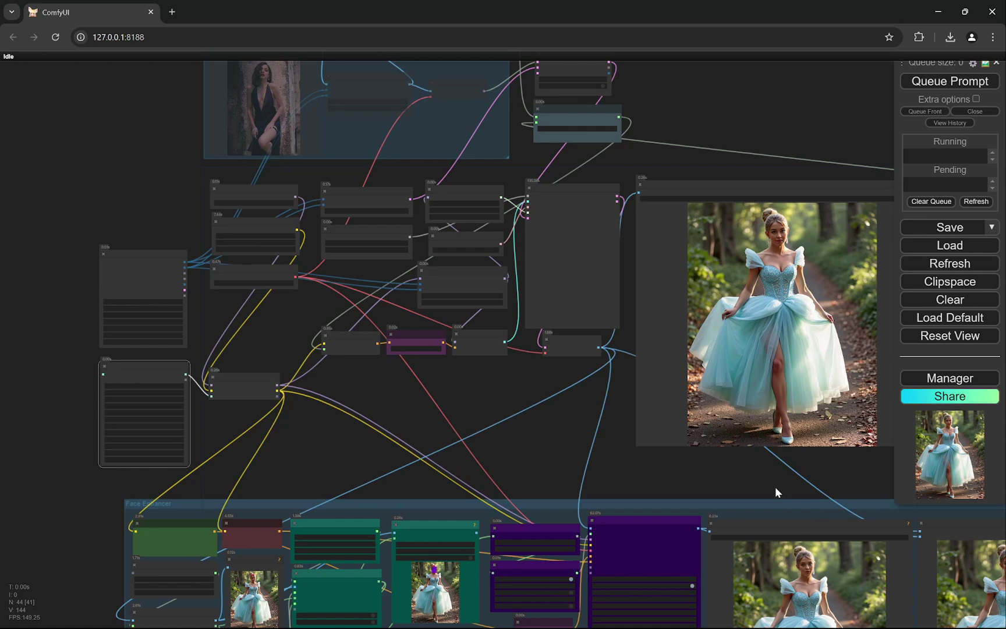
pyautogui.click(948, 379)
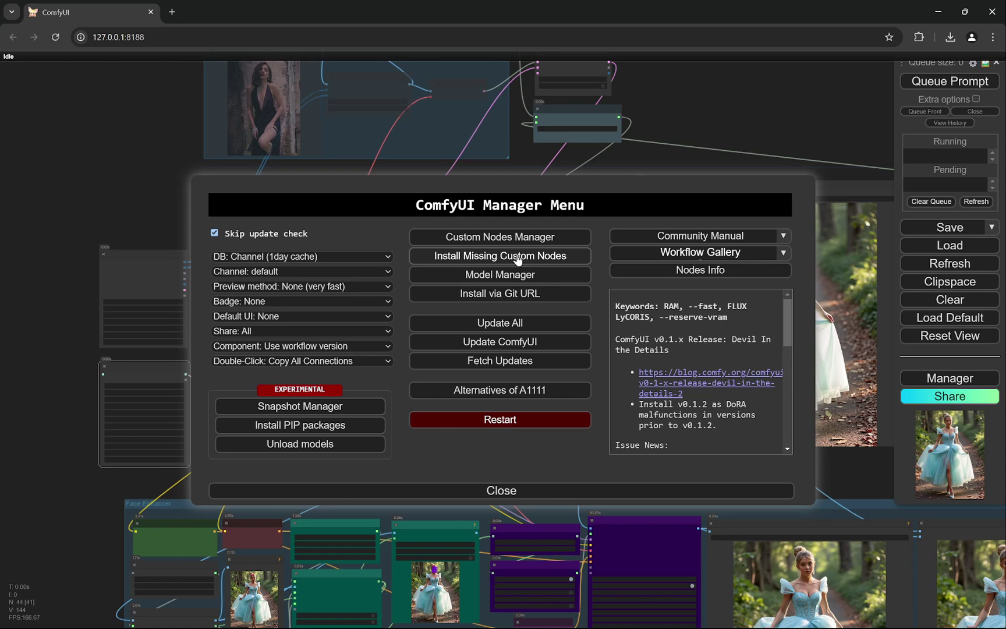
pyautogui.click(550, 256)
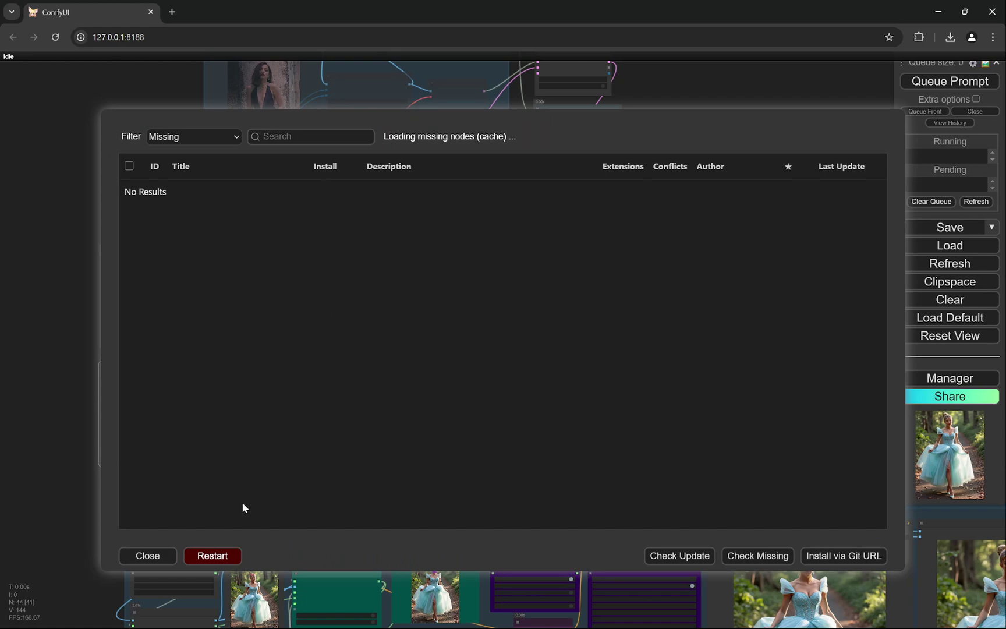
pyautogui.click(128, 555)
pyautogui.click(513, 491)
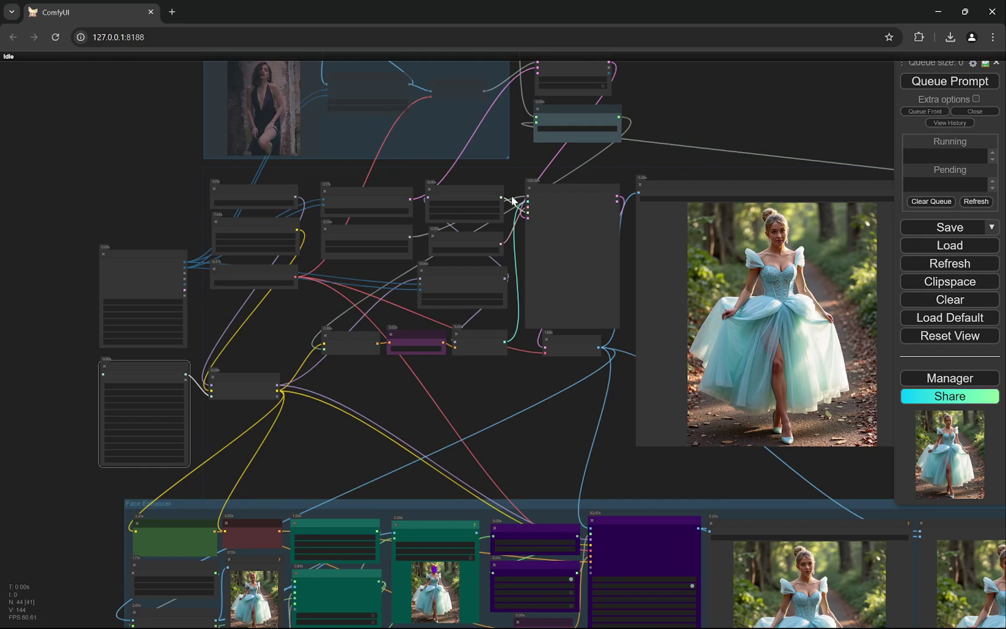
pyautogui.scroll(-5, 620, 225)
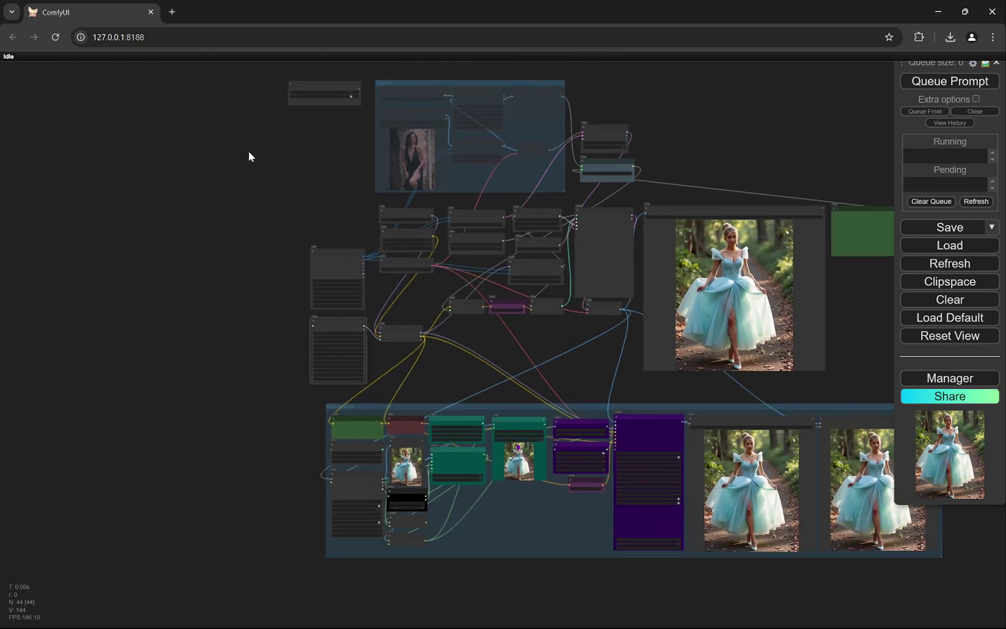
pyautogui.scroll(5, 248, 151)
pyautogui.moveTo(337, 218); pyautogui.dragTo(322, 332)
pyautogui.scroll(-5, 321, 327)
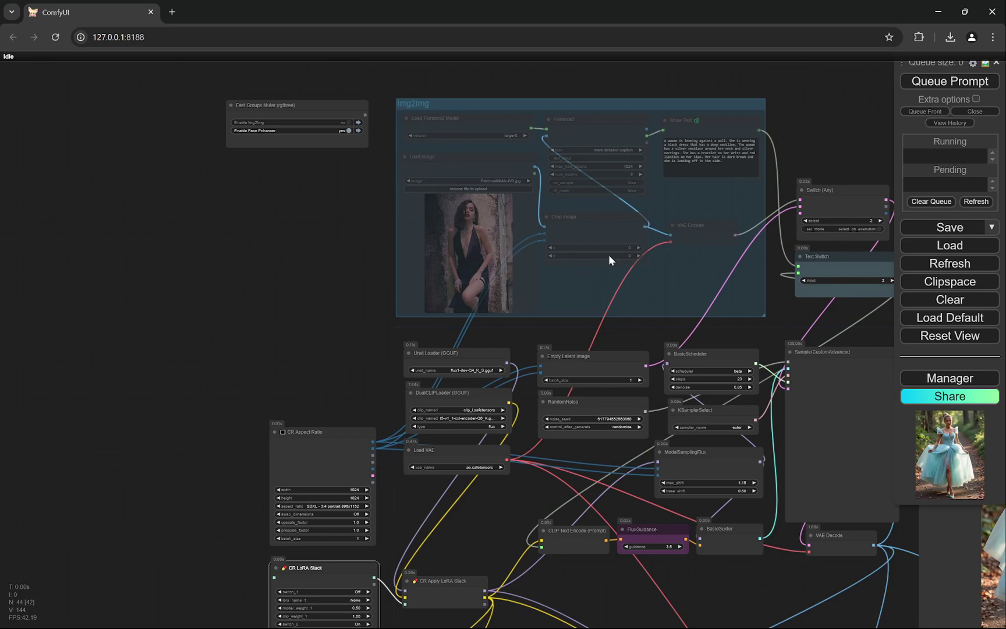
pyautogui.scroll(-4, 642, 266)
pyautogui.moveTo(355, 367); pyautogui.dragTo(398, 218)
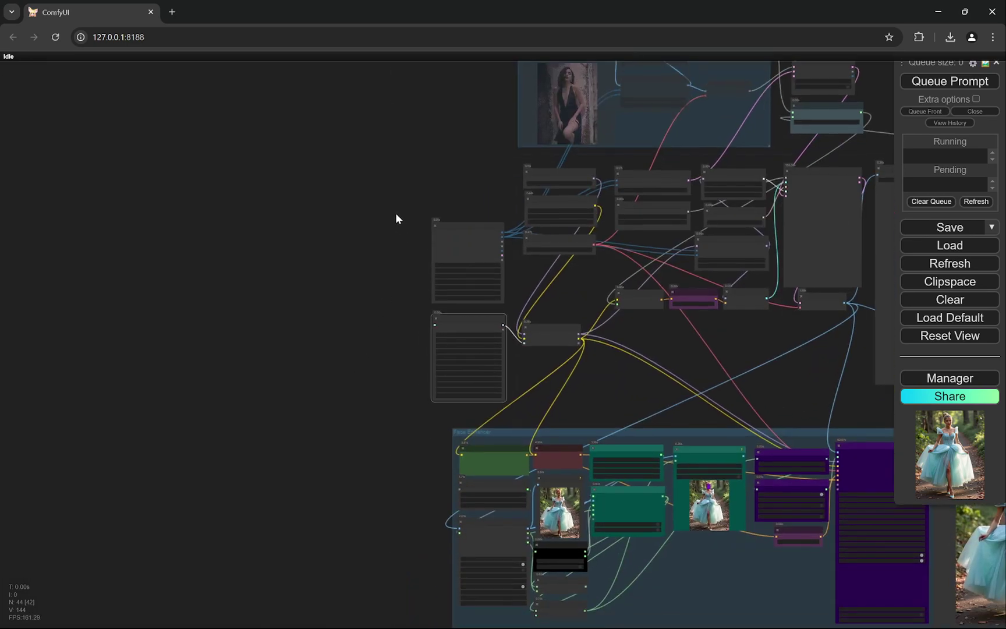
pyautogui.scroll(-2, 306, 411)
pyautogui.moveTo(306, 411); pyautogui.dragTo(183, 264)
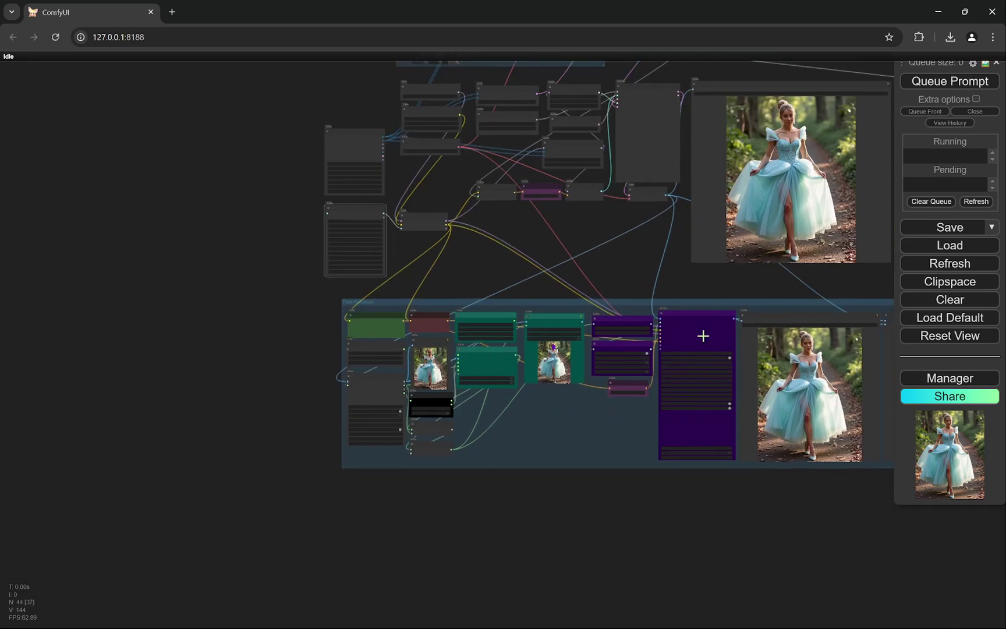
pyautogui.moveTo(242, 240); pyautogui.dragTo(393, 330)
pyautogui.scroll(10, 409, 277)
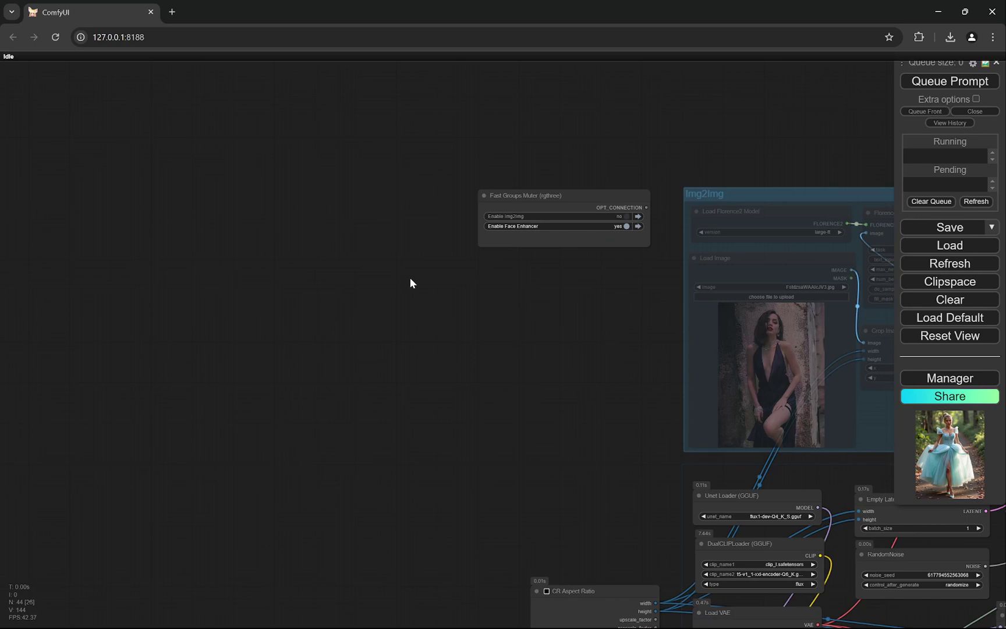
pyautogui.moveTo(750, 301); pyautogui.dragTo(707, 388)
pyautogui.scroll(3, 710, 378)
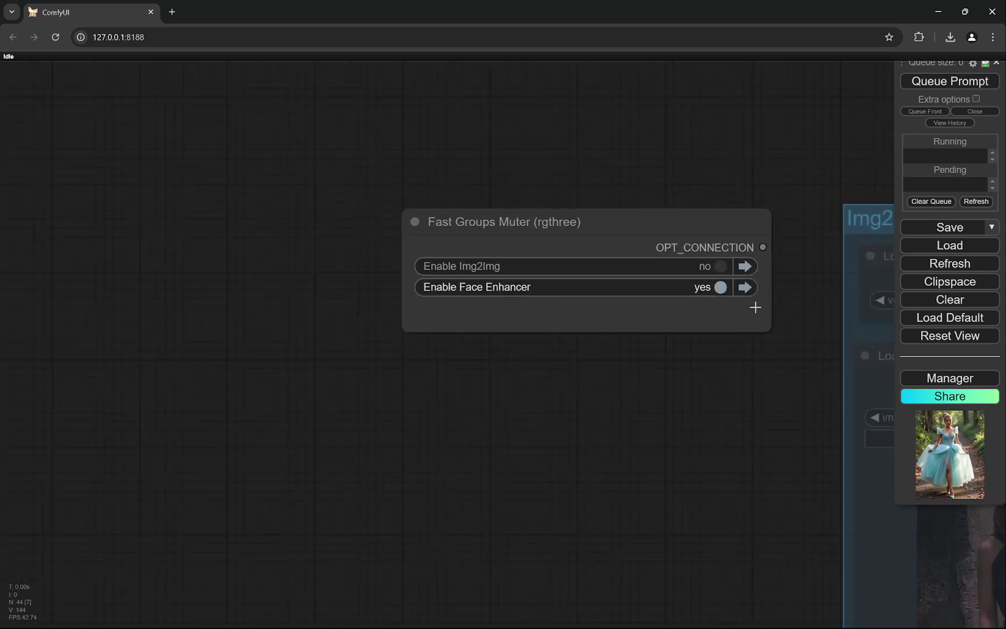
pyautogui.scroll(-6, 504, 364)
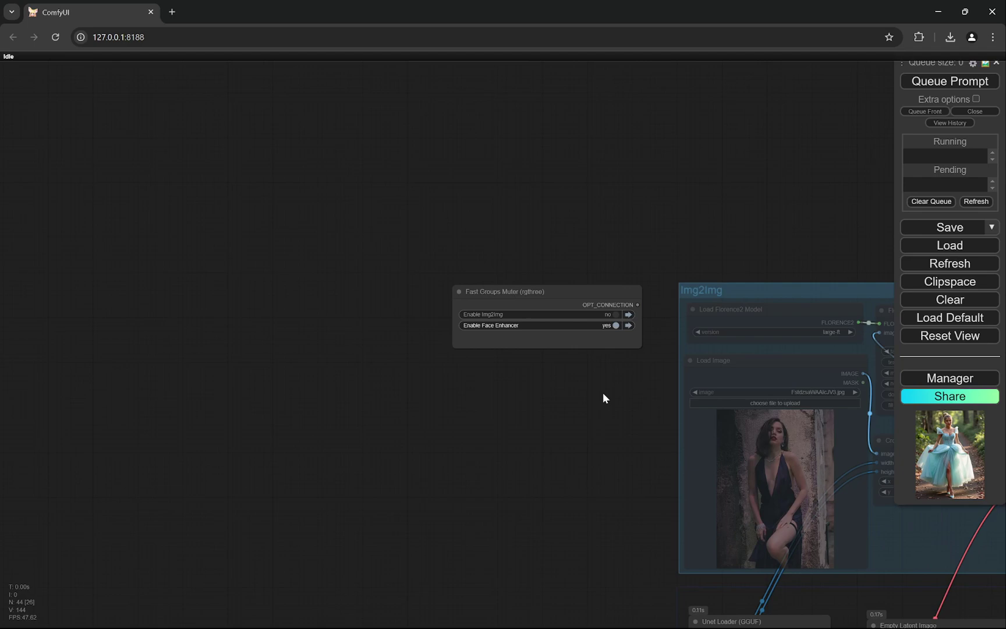
pyautogui.scroll(-5, 574, 421)
# Zoom in on the Save Image node and the Prompt node's text.
pyautogui.moveTo(574, 422); pyautogui.dragTo(291, 231)
pyautogui.scroll(-4, 291, 231)
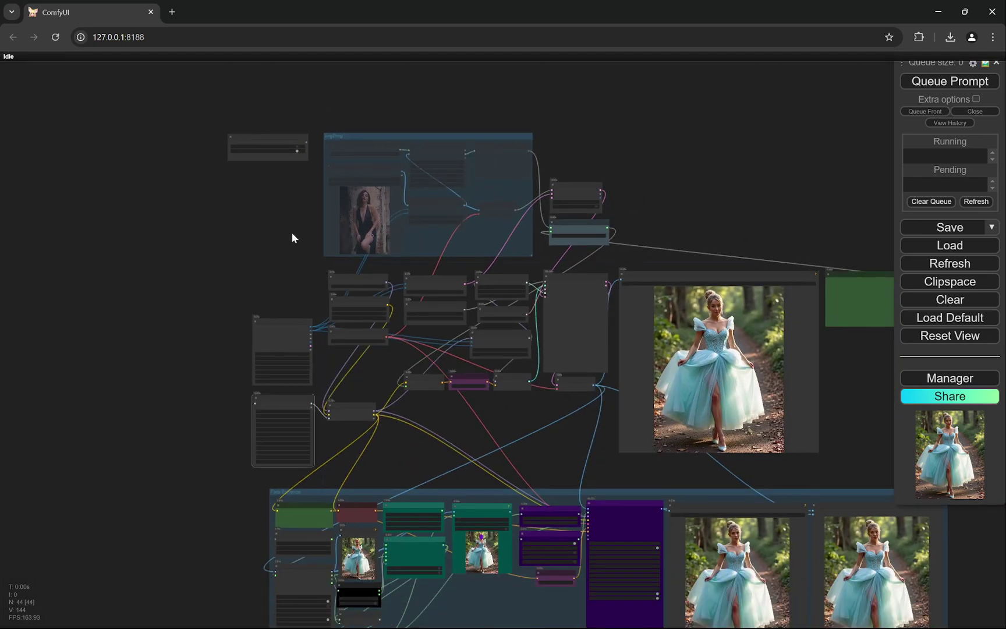
pyautogui.scroll(3, 770, 317)
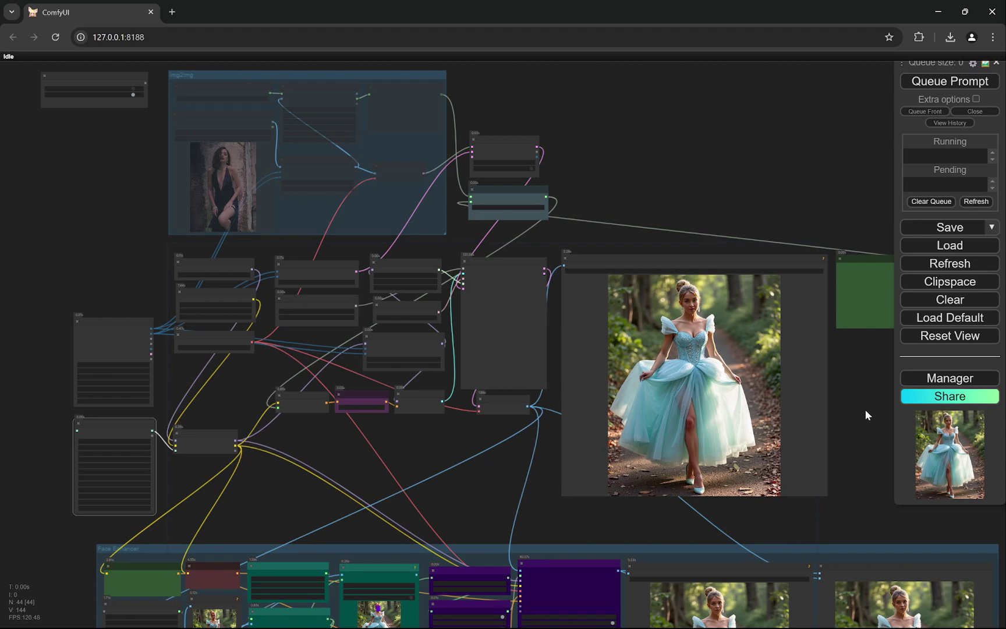
pyautogui.moveTo(865, 410); pyautogui.dragTo(773, 429)
pyautogui.scroll(8, 773, 429)
pyautogui.scroll(4, 744, 424)
pyautogui.moveTo(613, 401); pyautogui.dragTo(629, 474)
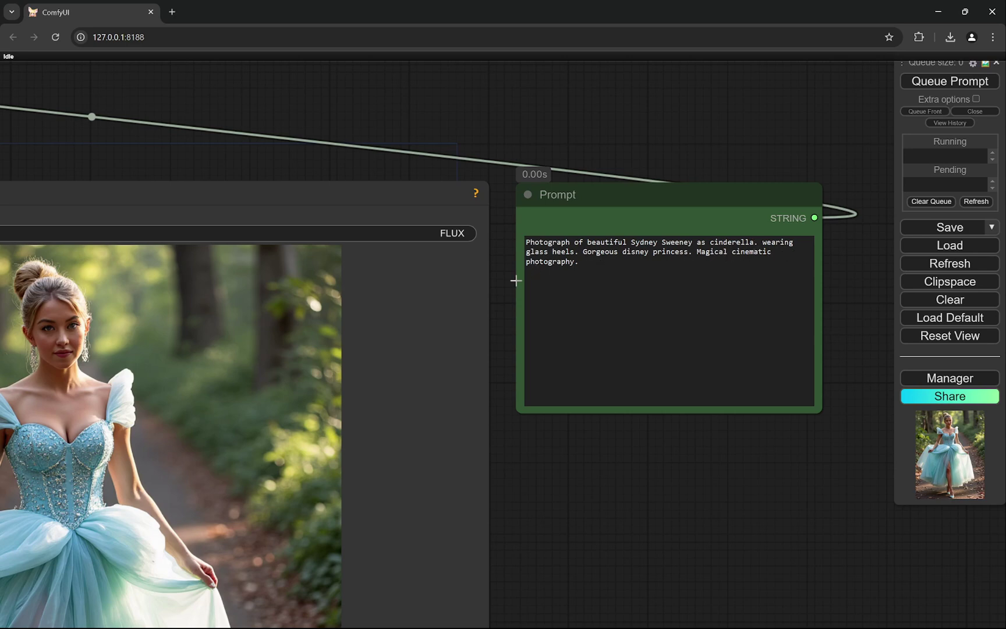
# Drag the queue panel off the Prompt node and reframe the workflow around Save Image.
pyautogui.scroll(-5, 803, 485)
pyautogui.moveTo(775, 525); pyautogui.dragTo(821, 366)
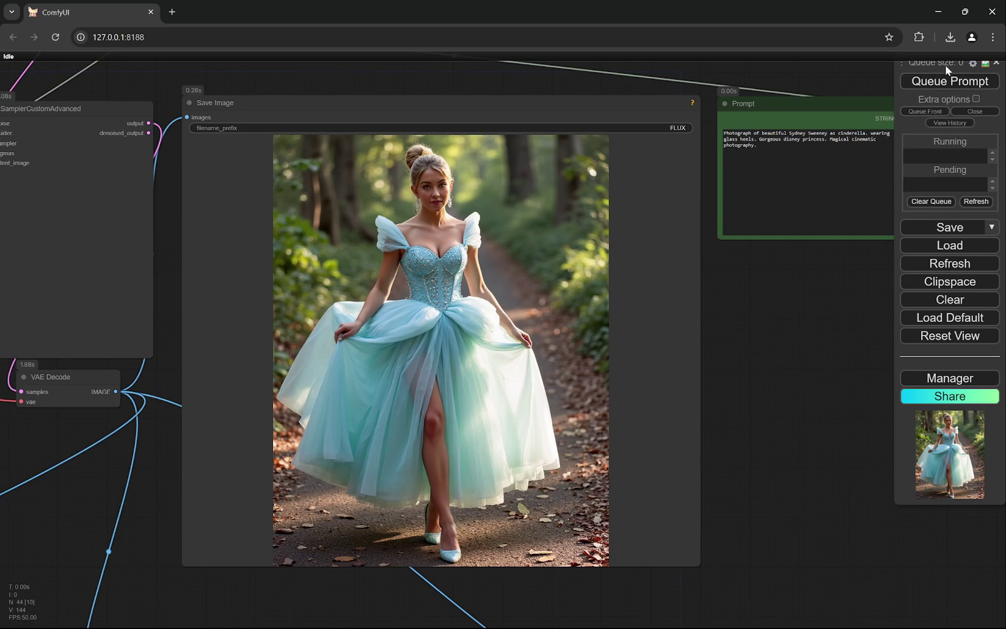
pyautogui.moveTo(945, 63); pyautogui.dragTo(944, 178)
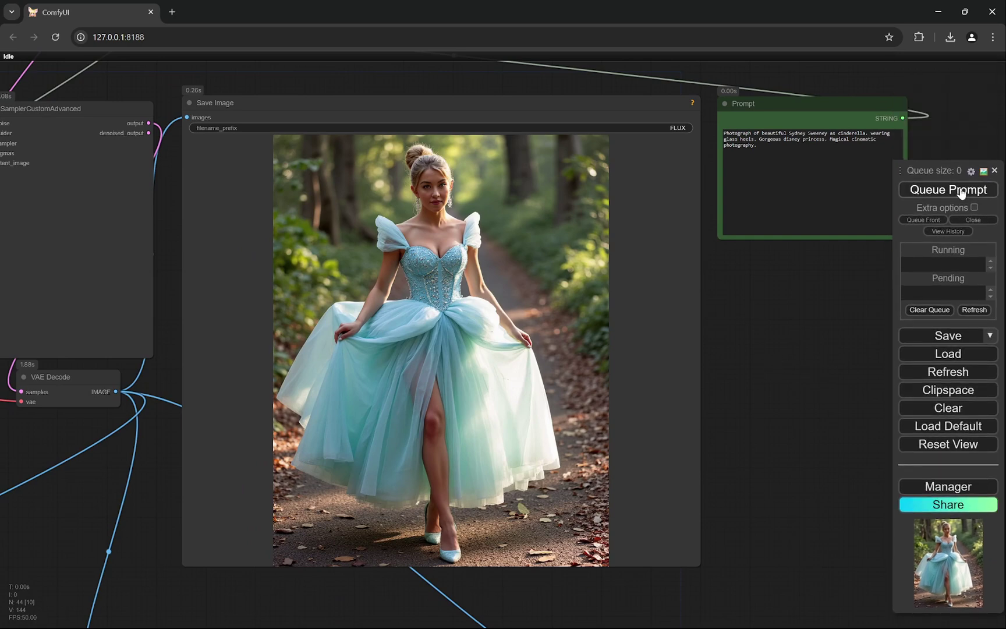
pyautogui.scroll(-7, 830, 315)
pyautogui.scroll(-3, 828, 315)
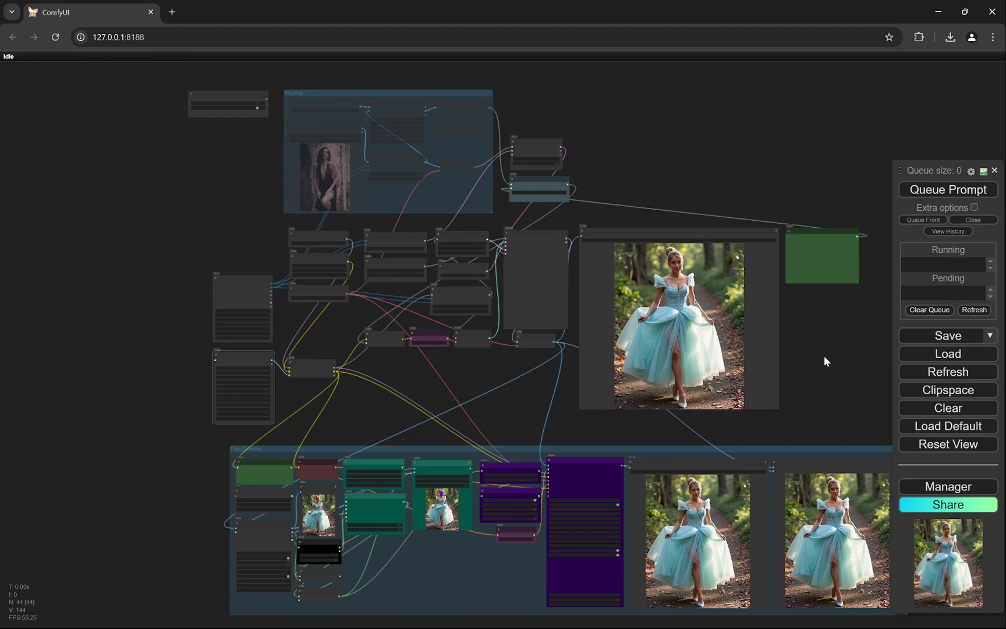
pyautogui.moveTo(824, 356); pyautogui.dragTo(843, 283)
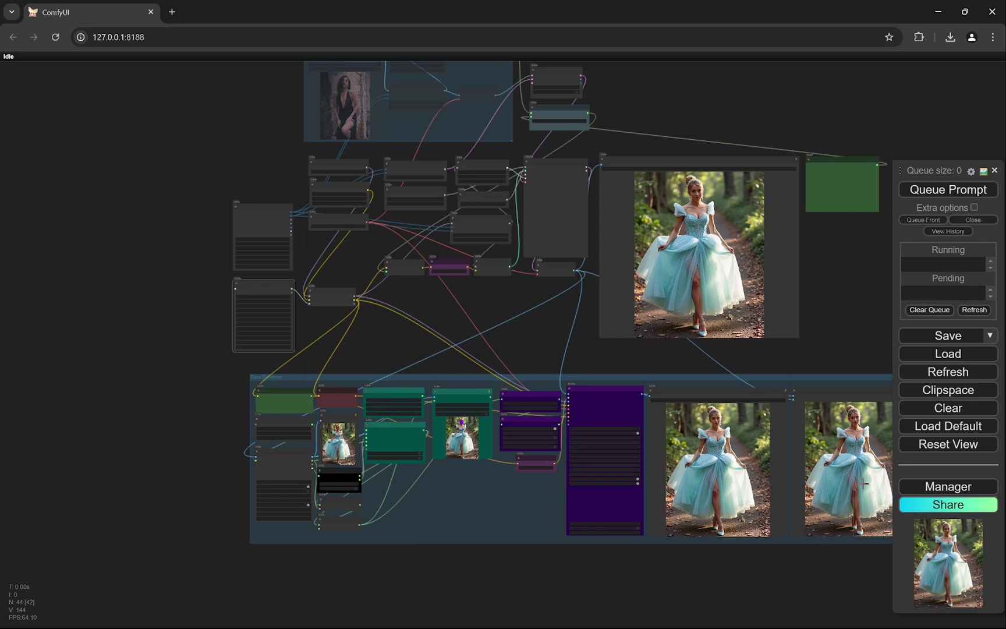
pyautogui.scroll(8, 855, 269)
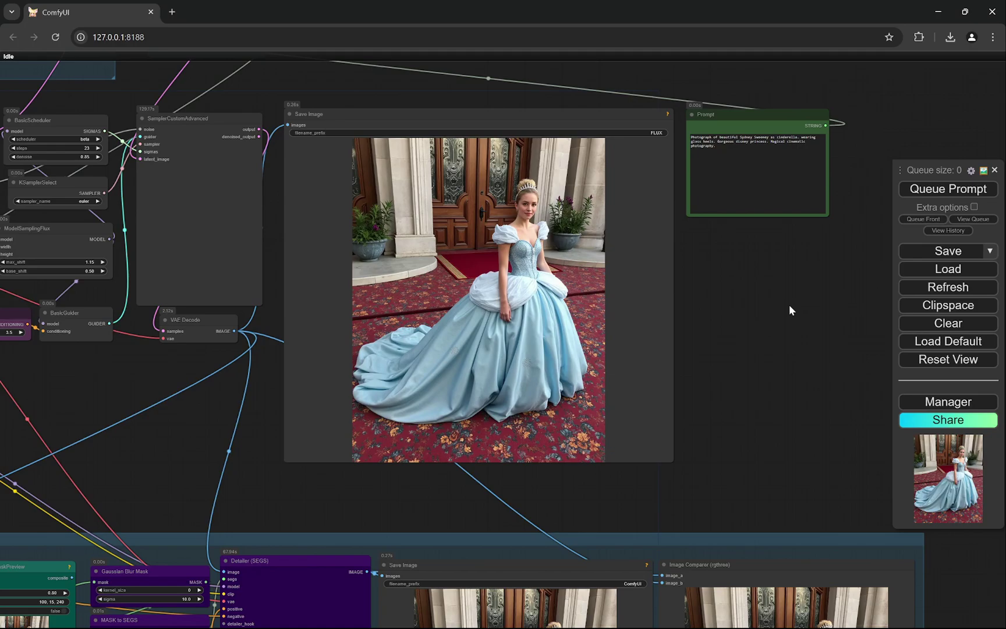
pyautogui.scroll(18, 537, 199)
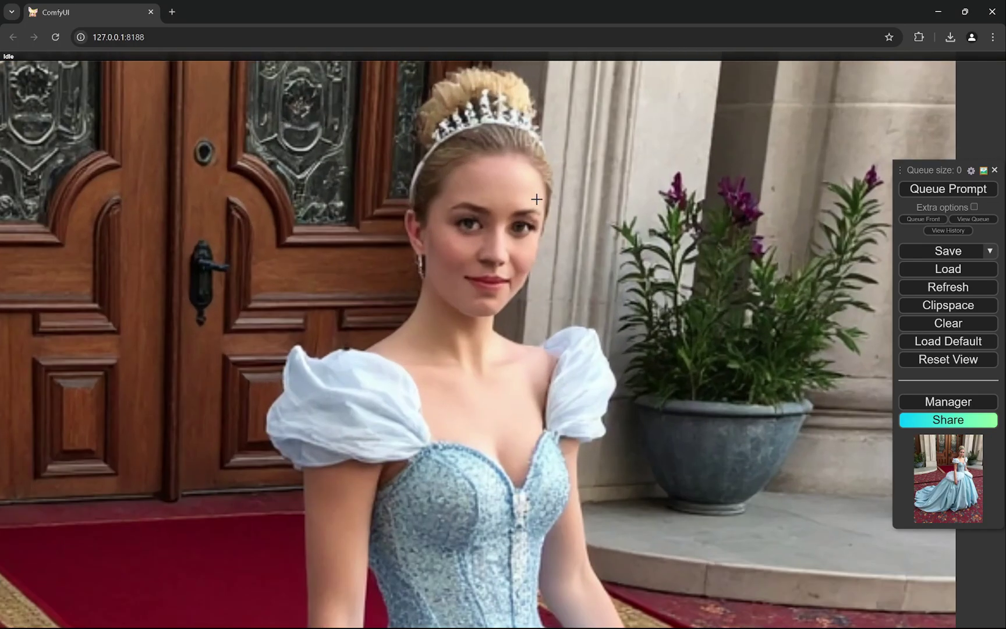
pyautogui.scroll(-10, 537, 199)
pyautogui.scroll(10, 541, 198)
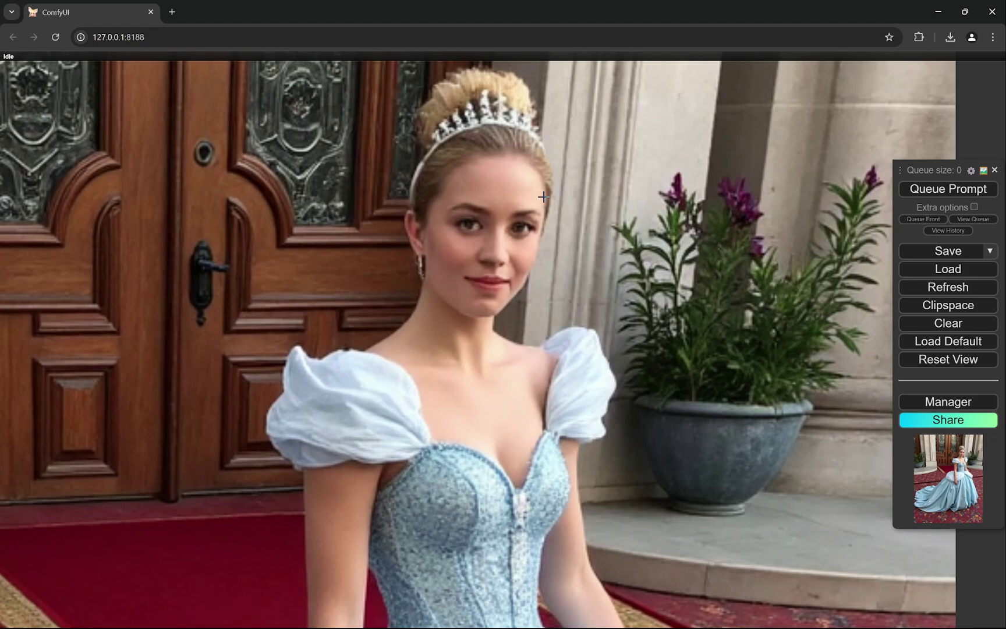
pyautogui.scroll(-8, 543, 197)
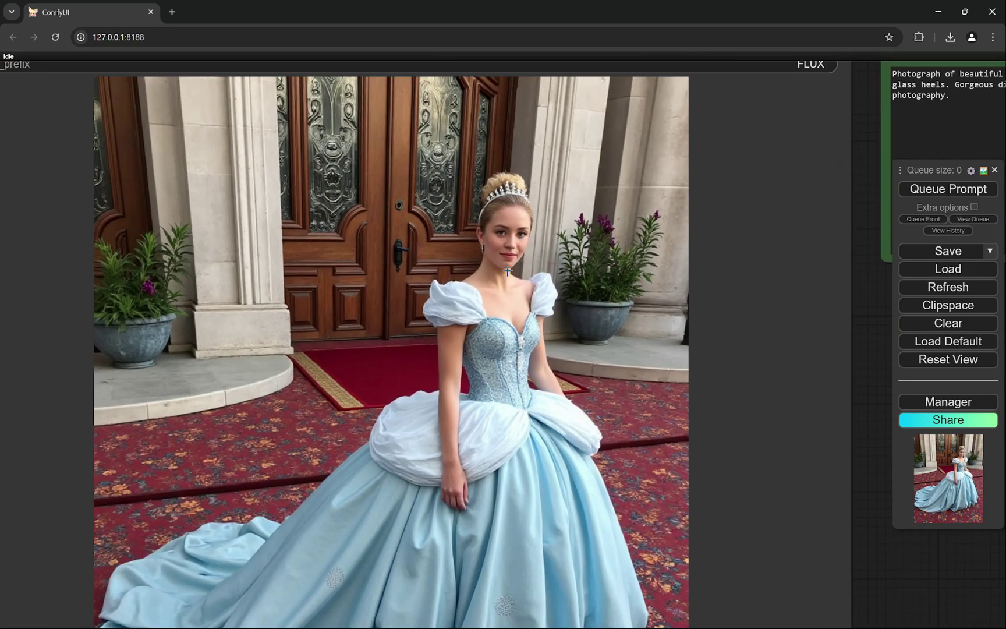
pyautogui.scroll(3, 508, 271)
pyautogui.scroll(-5, 553, 200)
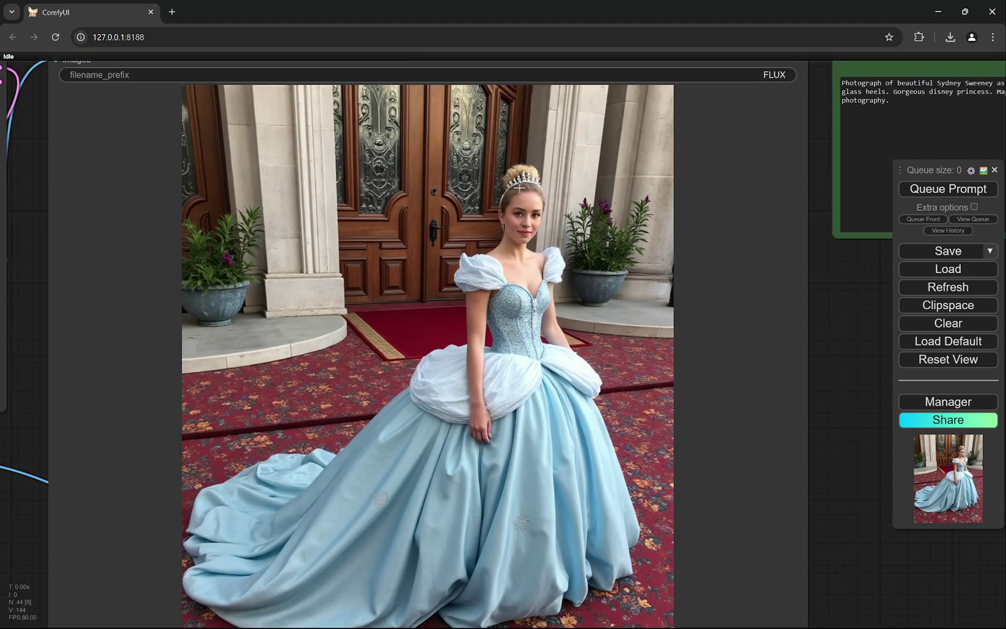
pyautogui.scroll(10, 553, 204)
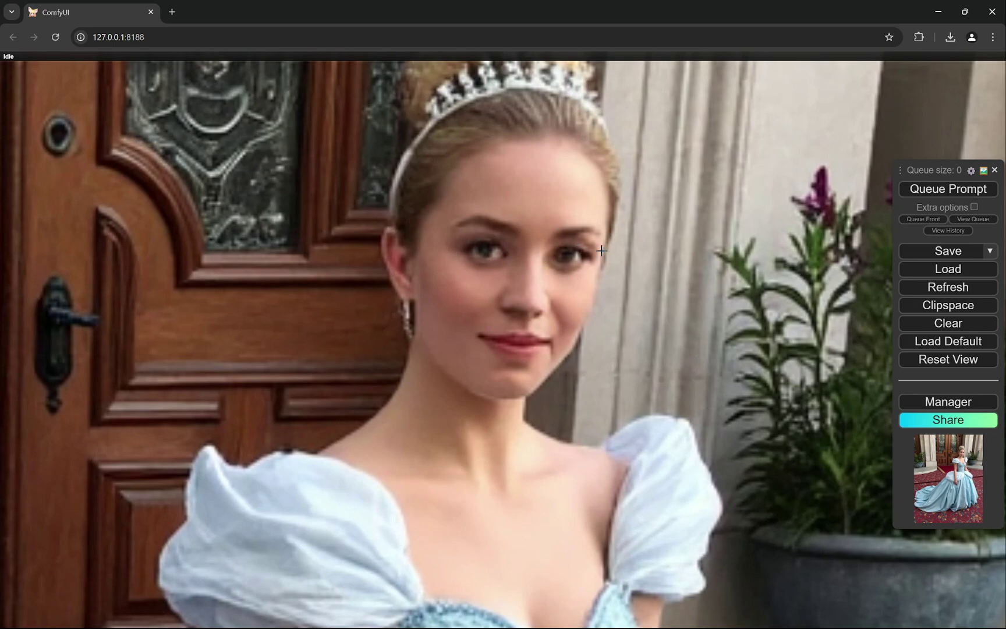
pyautogui.scroll(-10, 601, 251)
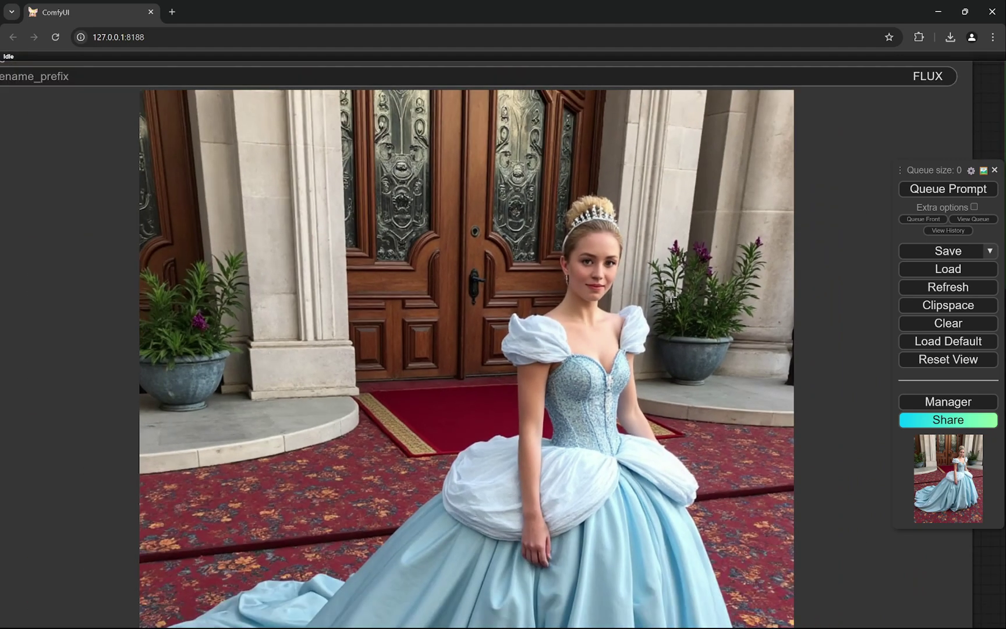
pyautogui.scroll(-2, 663, 249)
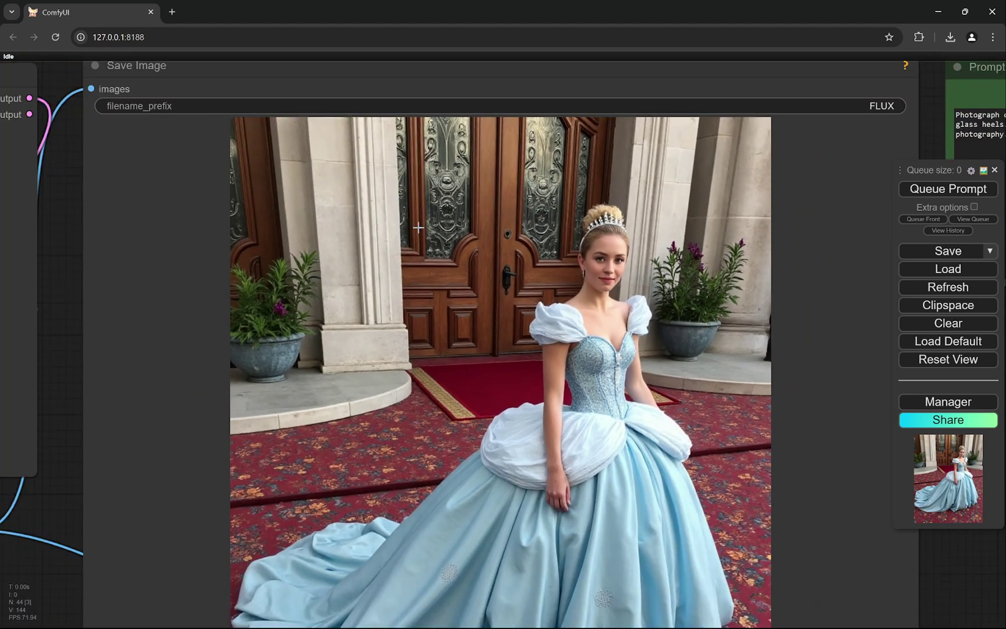
pyautogui.scroll(-3, 436, 315)
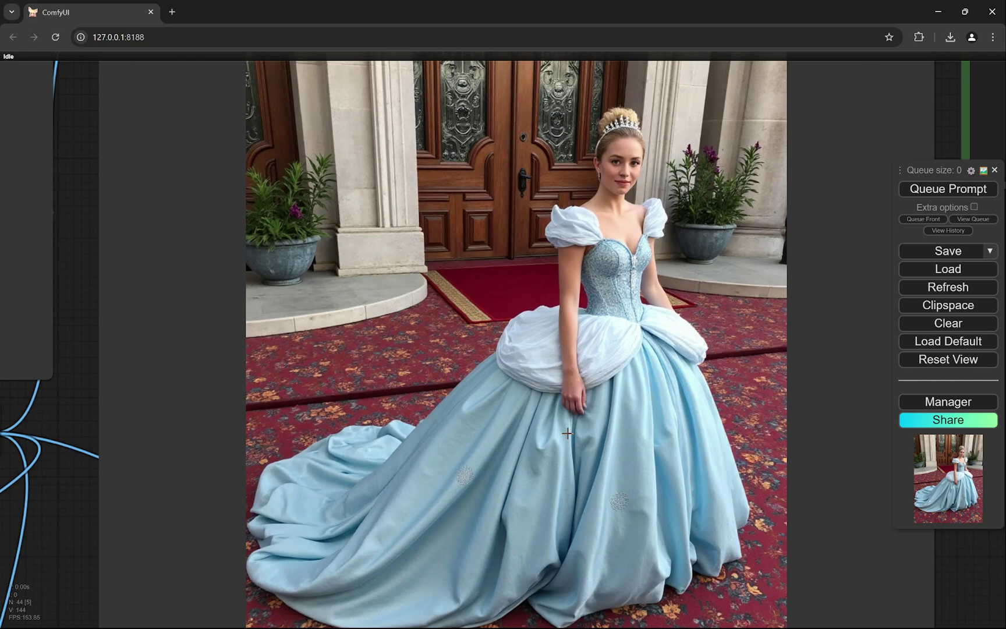
pyautogui.scroll(10, 566, 432)
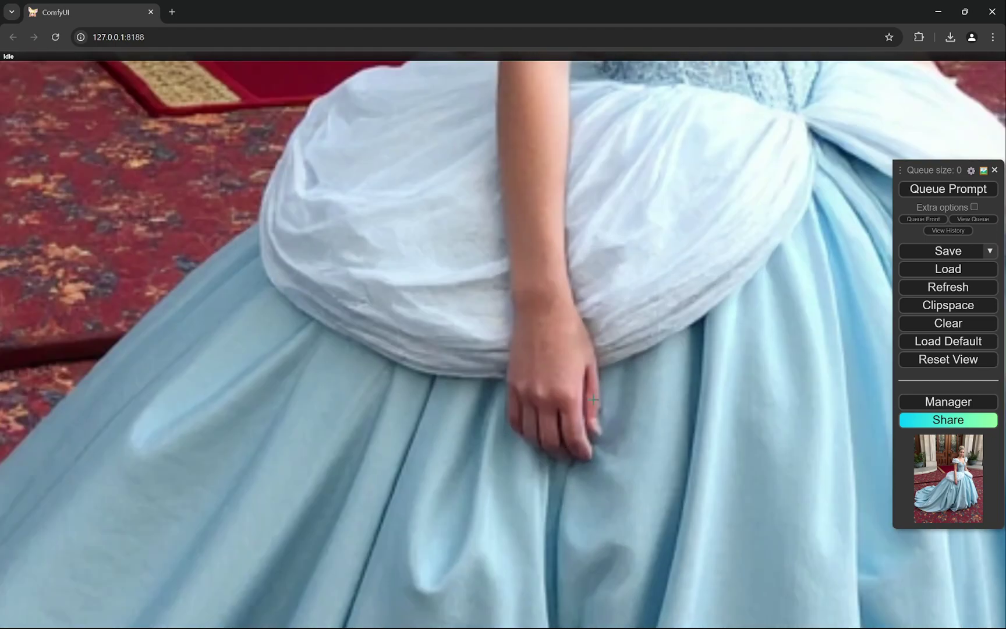
pyautogui.scroll(-10, 605, 437)
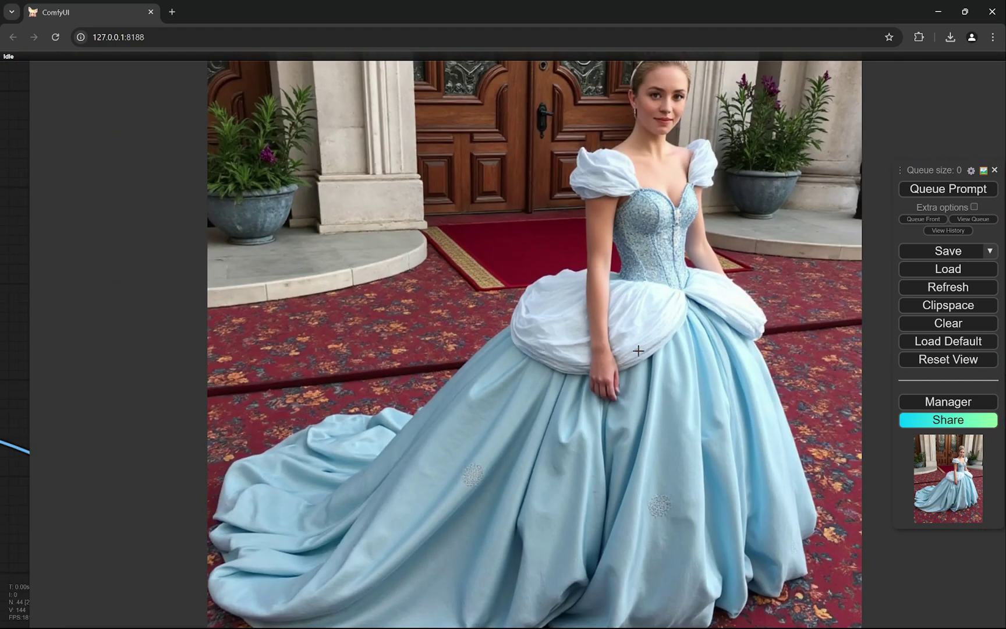
pyautogui.scroll(2, 675, 111)
pyautogui.scroll(-2, 664, 96)
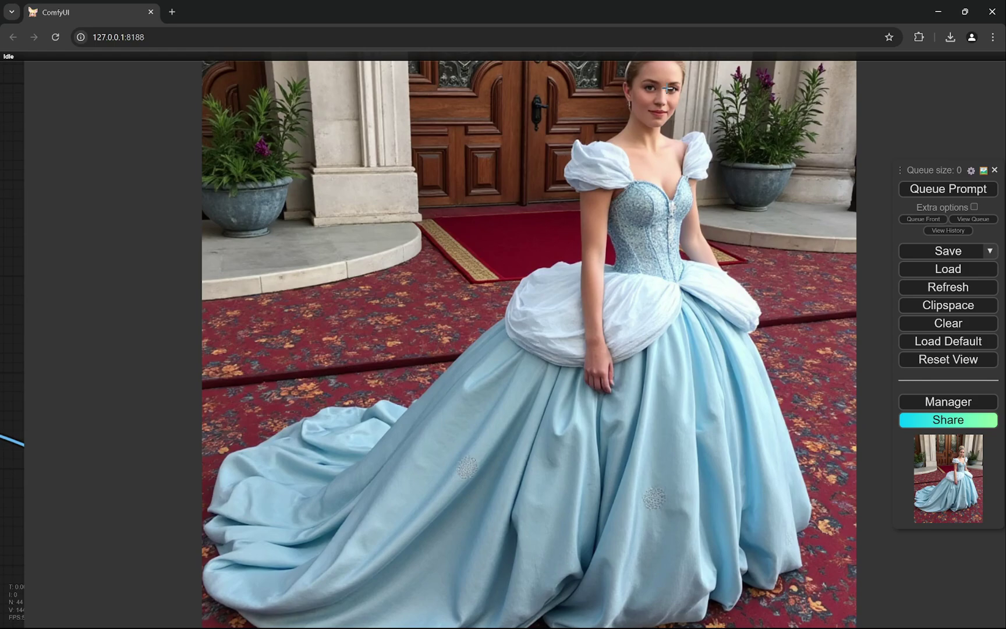
pyautogui.scroll(10, 664, 116)
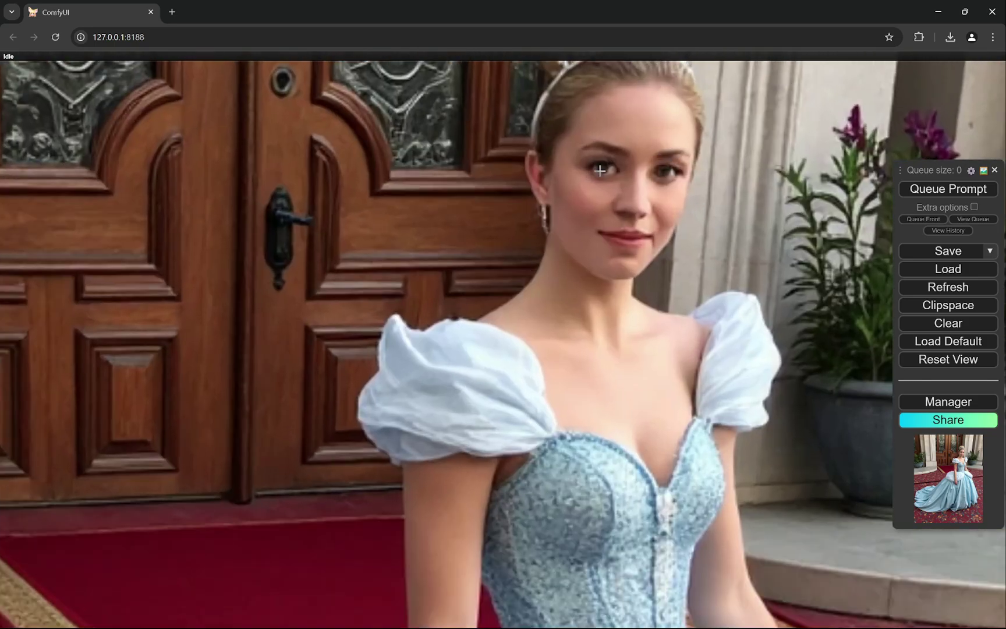
pyautogui.scroll(-5, 696, 200)
pyautogui.scroll(-12, 696, 200)
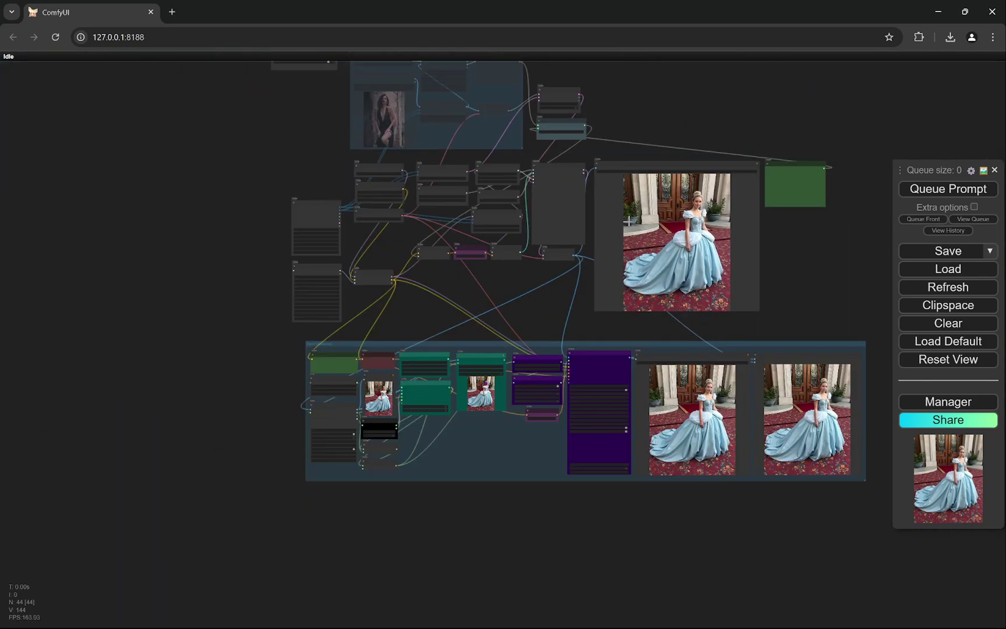
pyautogui.scroll(4, 311, 377)
pyautogui.scroll(6, 311, 378)
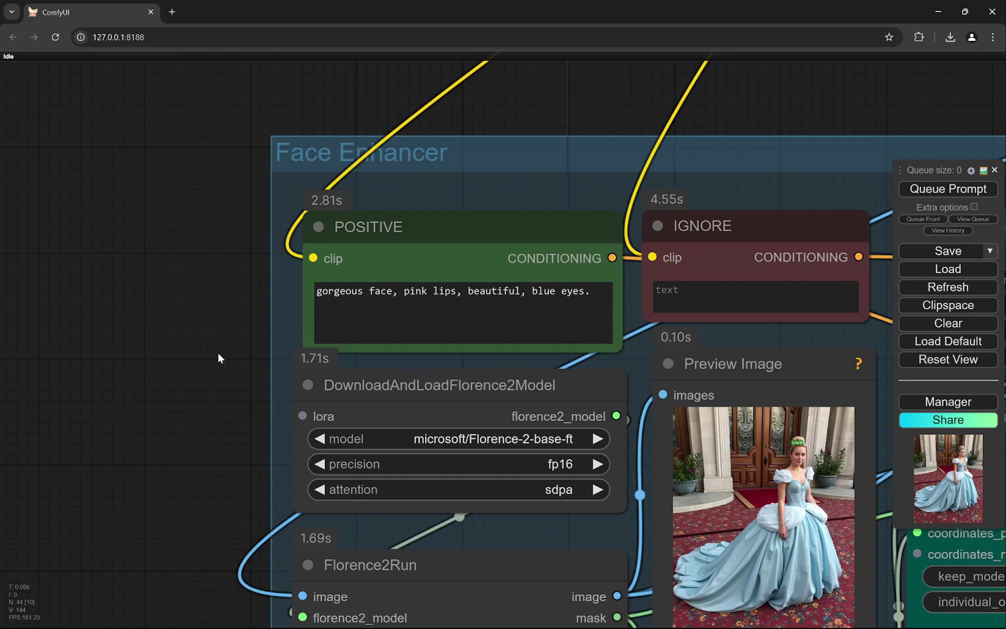
pyautogui.scroll(6, 217, 353)
pyautogui.scroll(-4, 169, 256)
pyautogui.scroll(8, 168, 327)
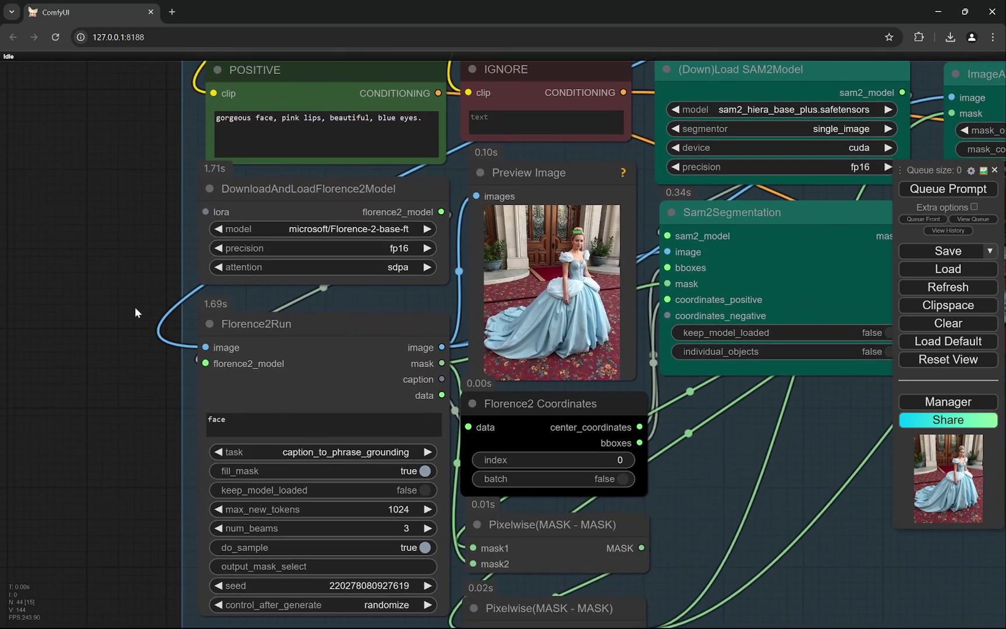
pyautogui.scroll(-3, 126, 399)
pyautogui.scroll(2, 130, 403)
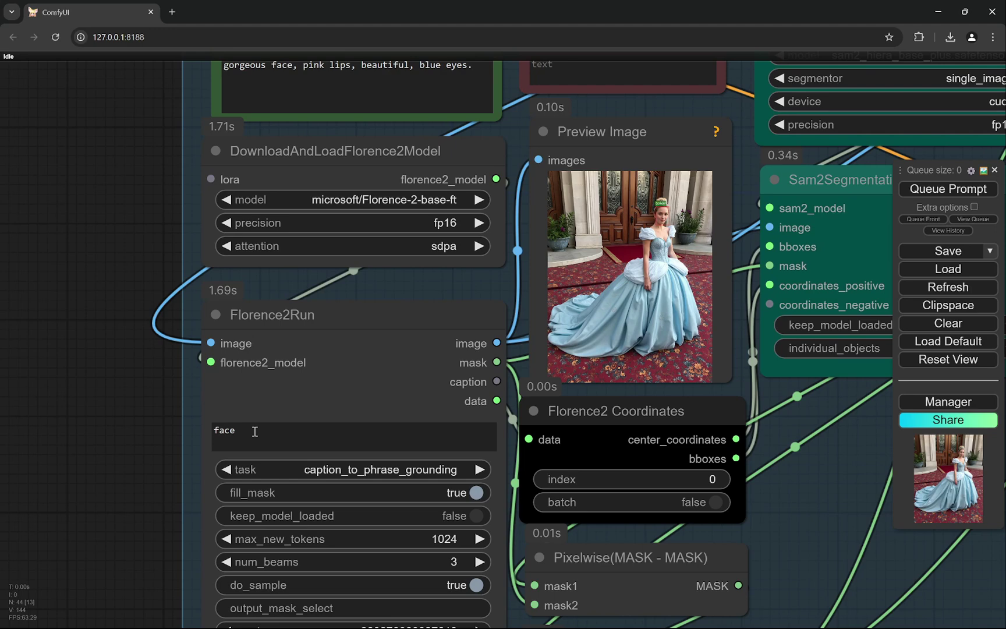
pyautogui.moveTo(72, 236); pyautogui.dragTo(22, 427)
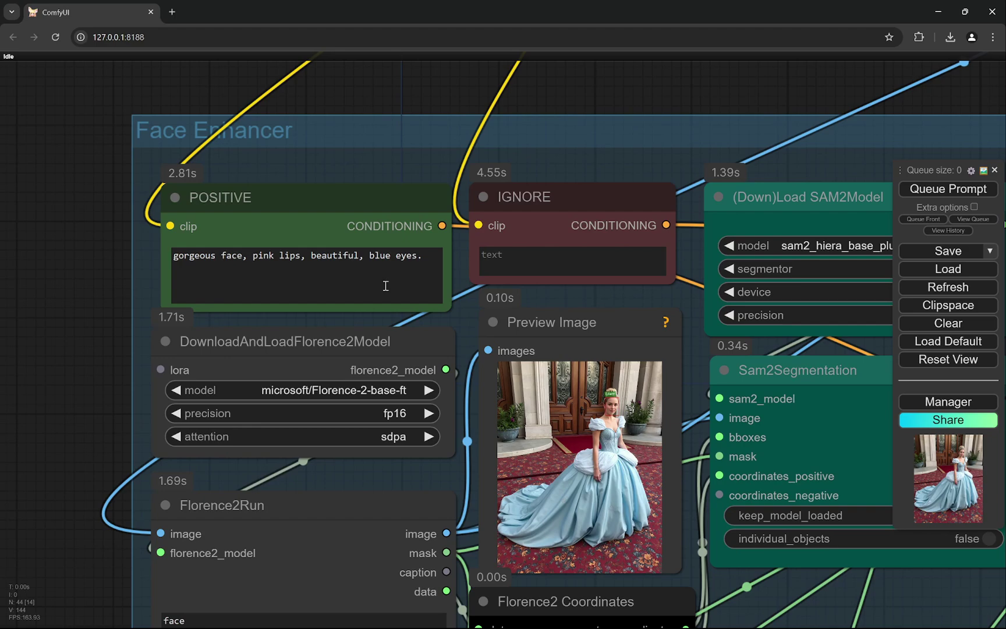
pyautogui.scroll(-2, 56, 350)
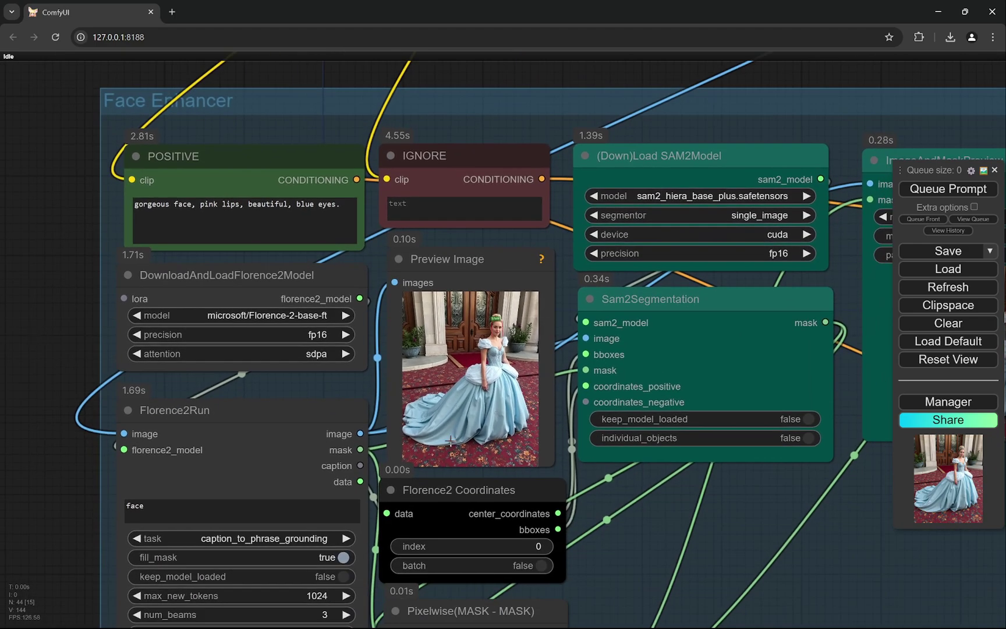
pyautogui.scroll(2, 322, 363)
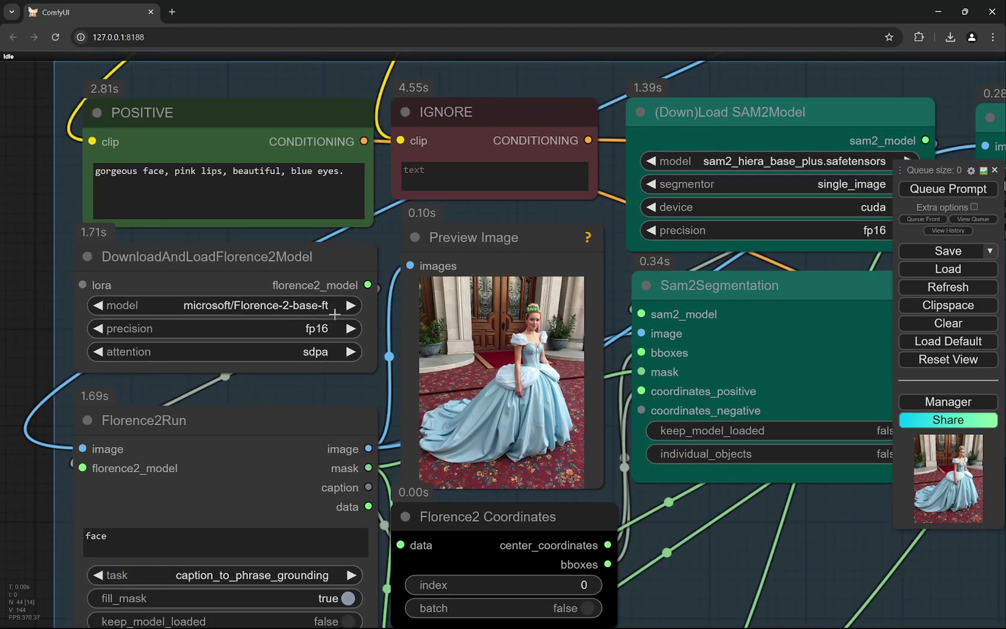
pyautogui.scroll(-1, 704, 543)
pyautogui.scroll(2, 617, 544)
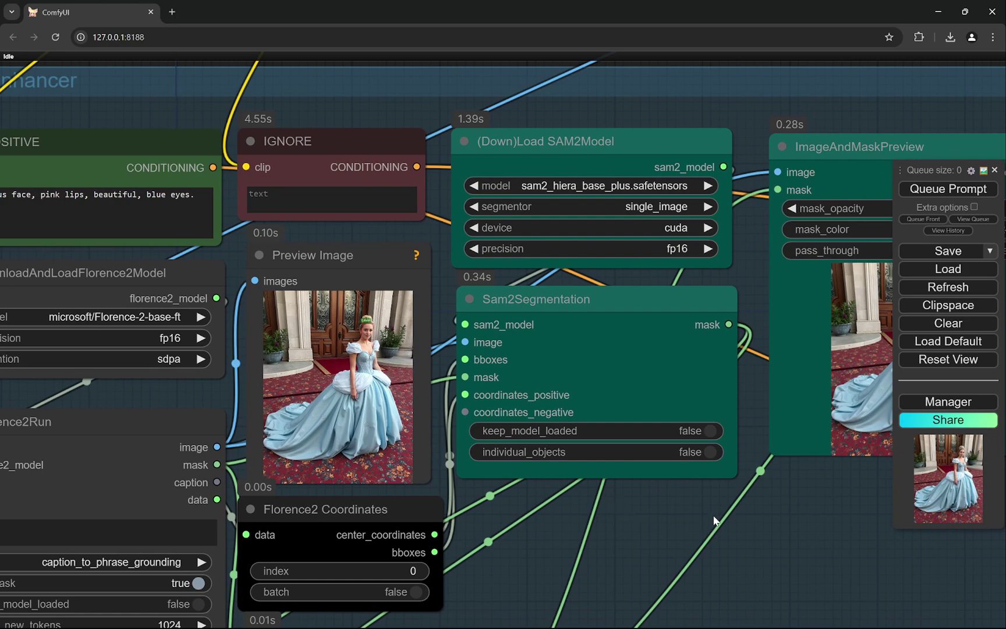
pyautogui.moveTo(717, 521); pyautogui.dragTo(719, 487)
pyautogui.scroll(6, 702, 472)
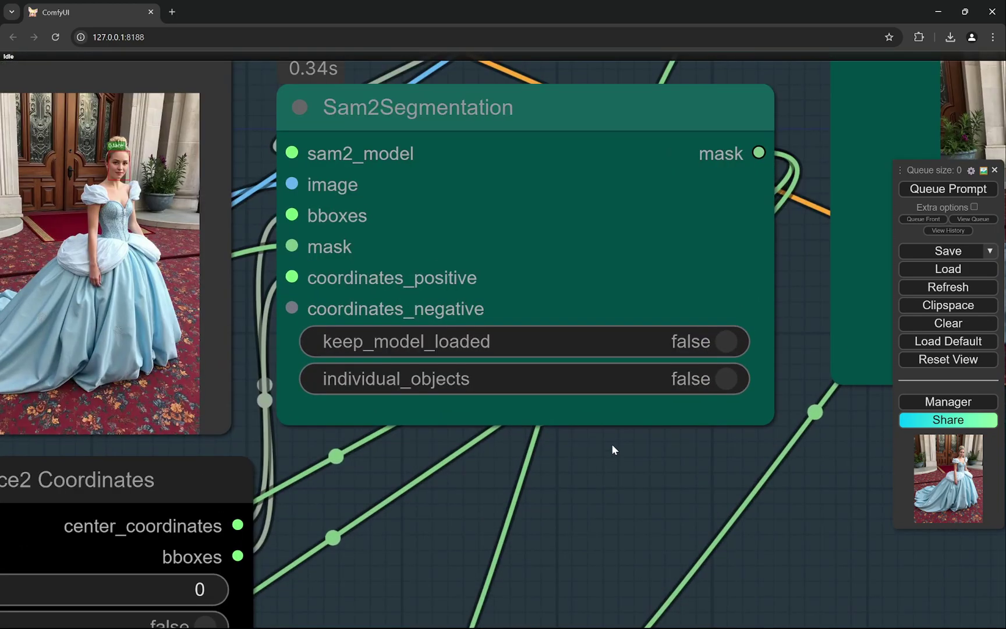
pyautogui.moveTo(223, 288); pyautogui.dragTo(534, 372)
pyautogui.scroll(8, 412, 262)
pyautogui.scroll(3, 412, 262)
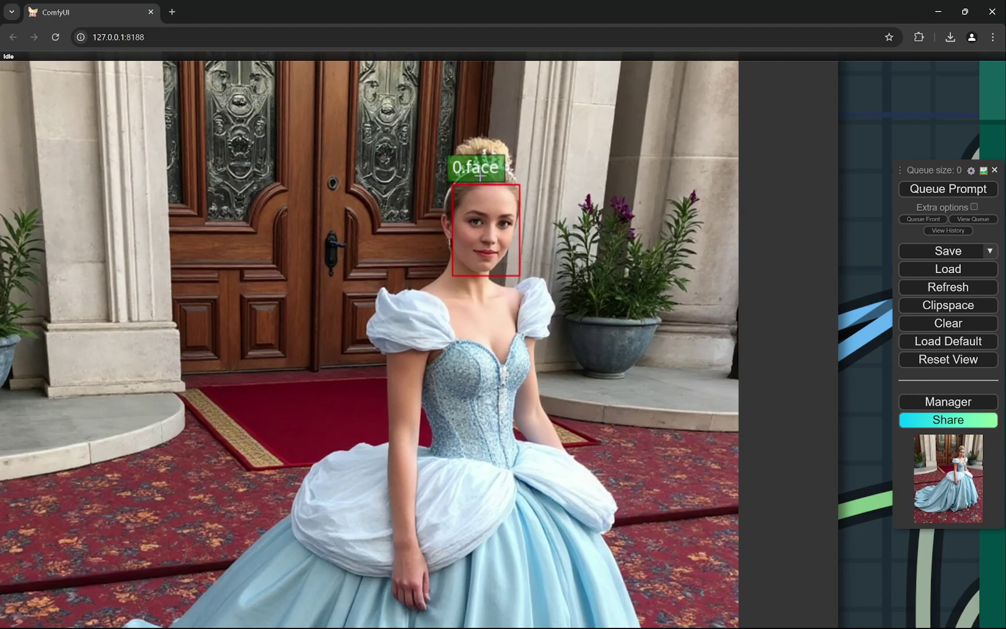
pyautogui.scroll(-10, 604, 212)
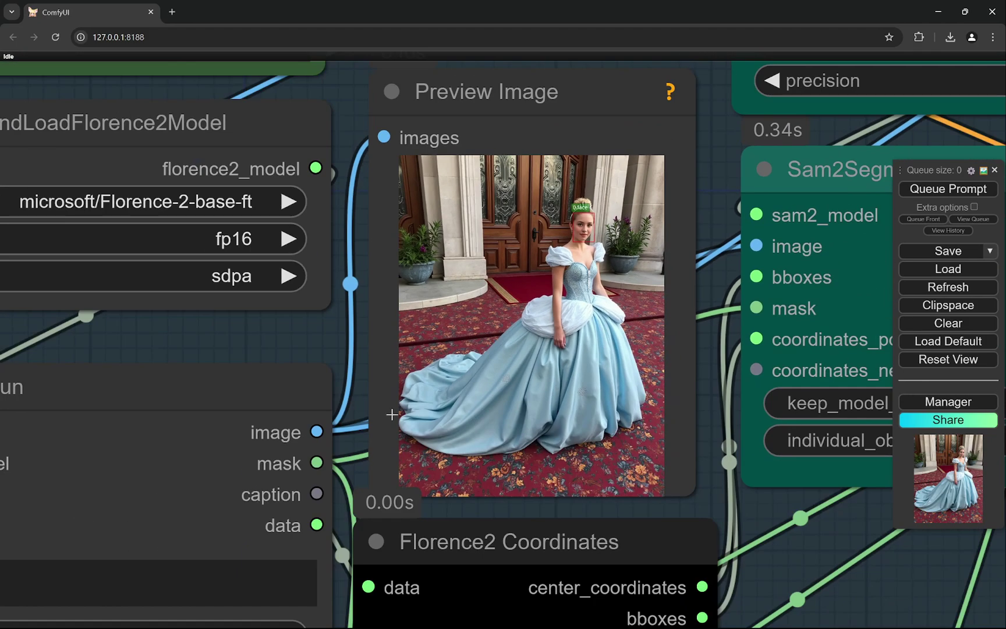
pyautogui.scroll(4, 389, 337)
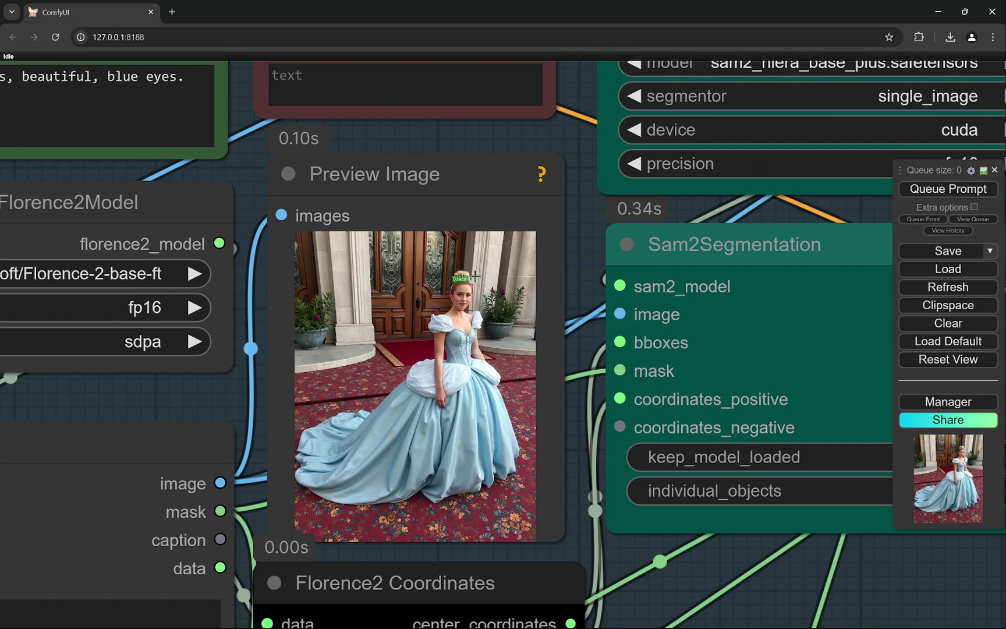
pyautogui.scroll(-1, 533, 323)
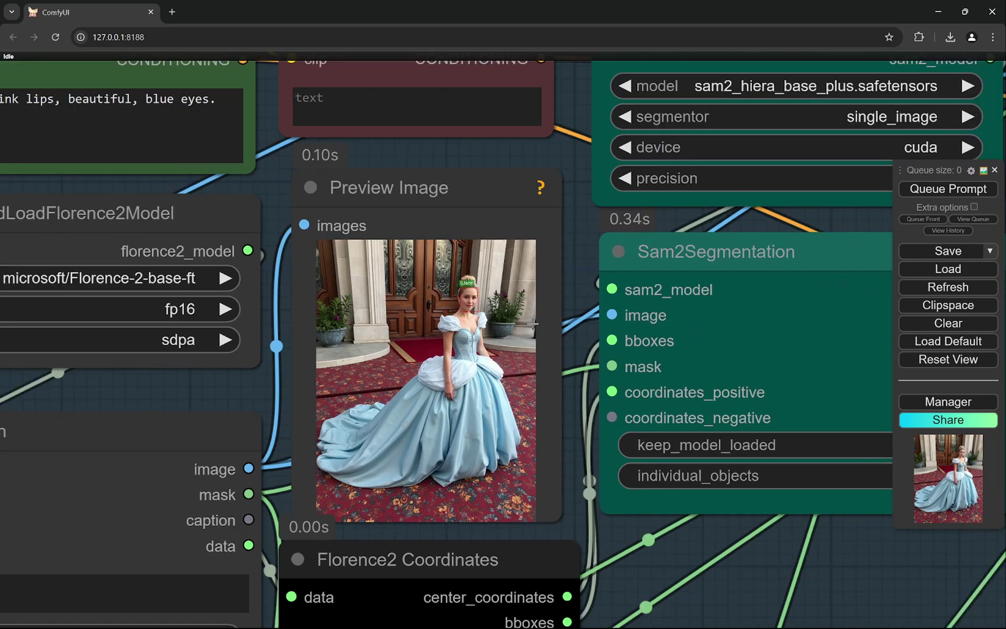
pyautogui.scroll(-2, 533, 323)
pyautogui.scroll(2, 672, 411)
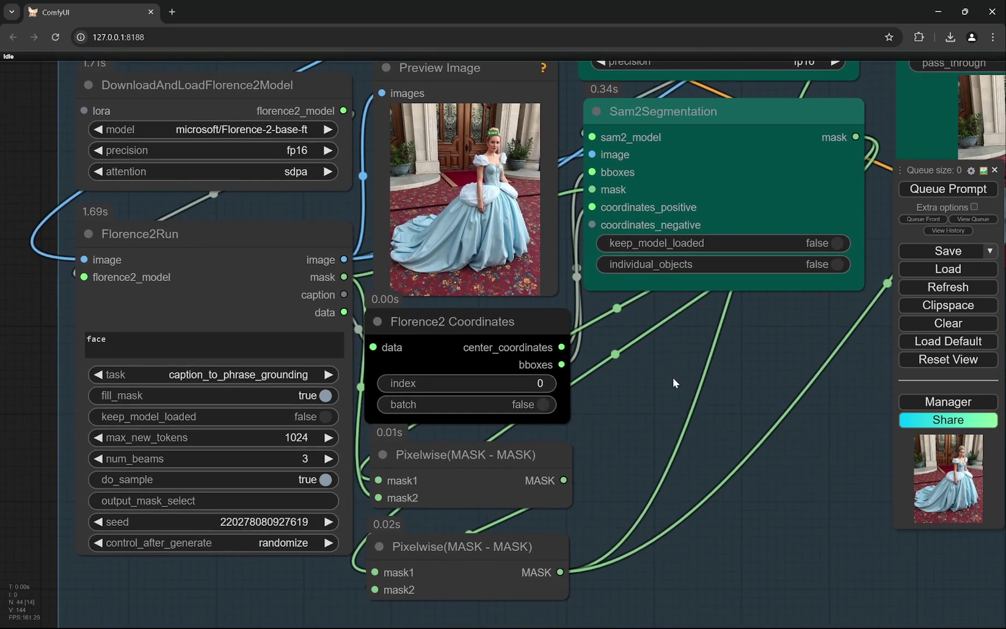
pyautogui.scroll(1, 673, 377)
pyautogui.scroll(-2, 673, 384)
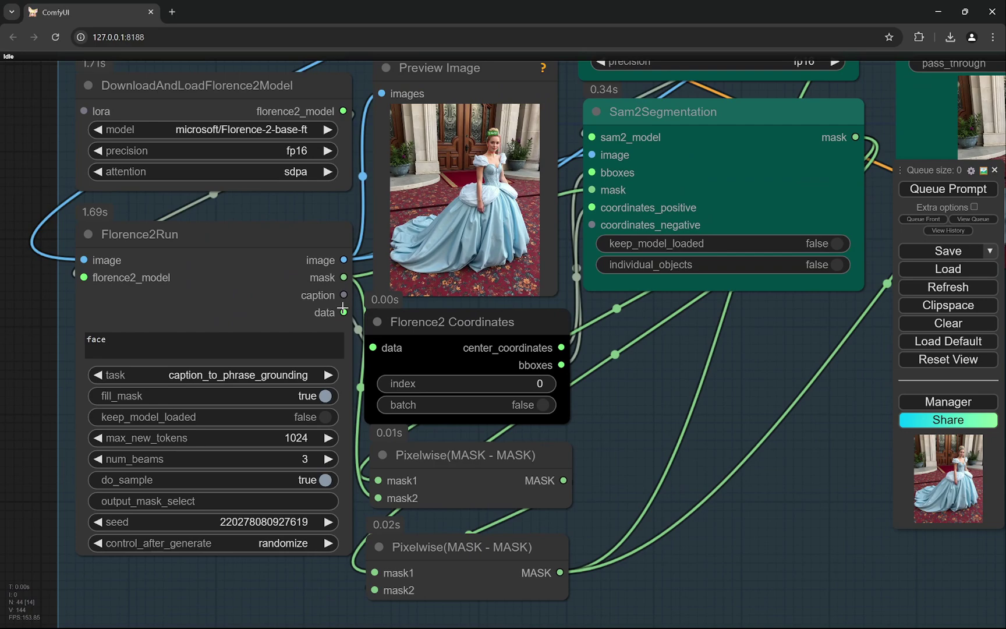
pyautogui.scroll(-2, 734, 419)
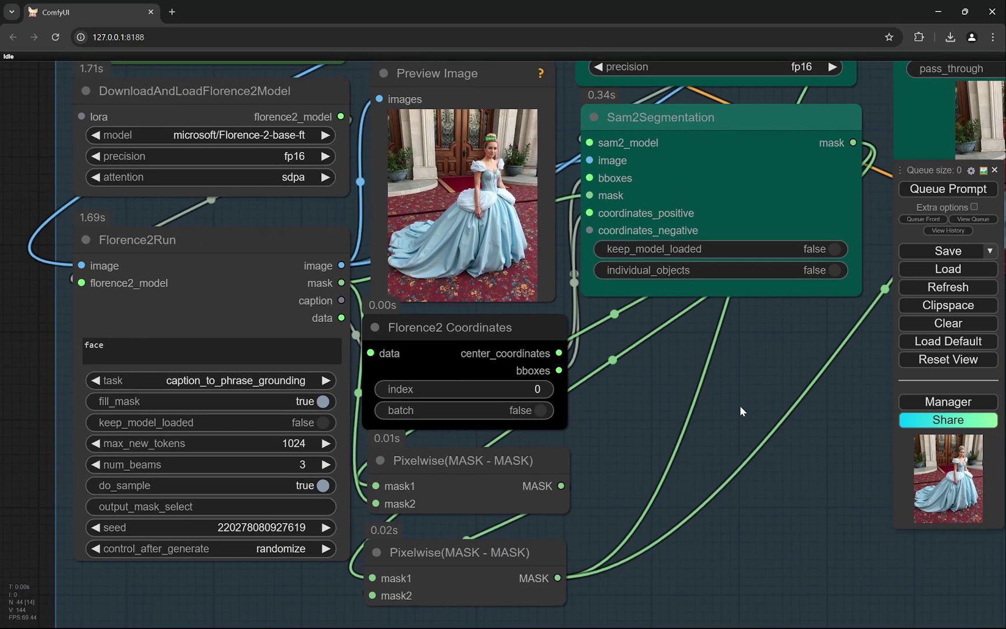
pyautogui.scroll(2, 670, 413)
pyautogui.moveTo(638, 400); pyautogui.dragTo(638, 474)
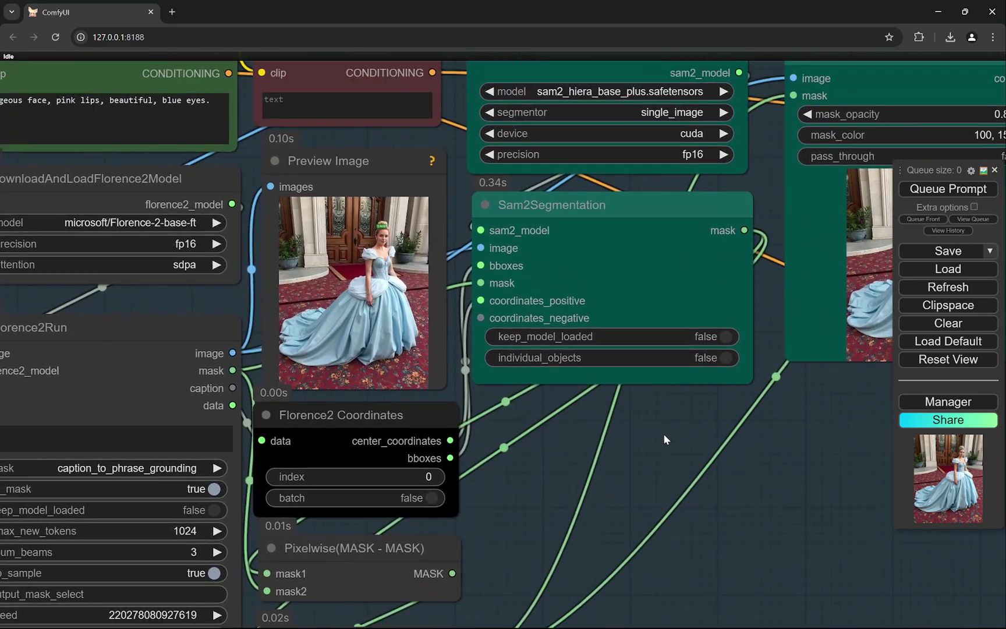
pyautogui.moveTo(663, 434); pyautogui.dragTo(568, 490)
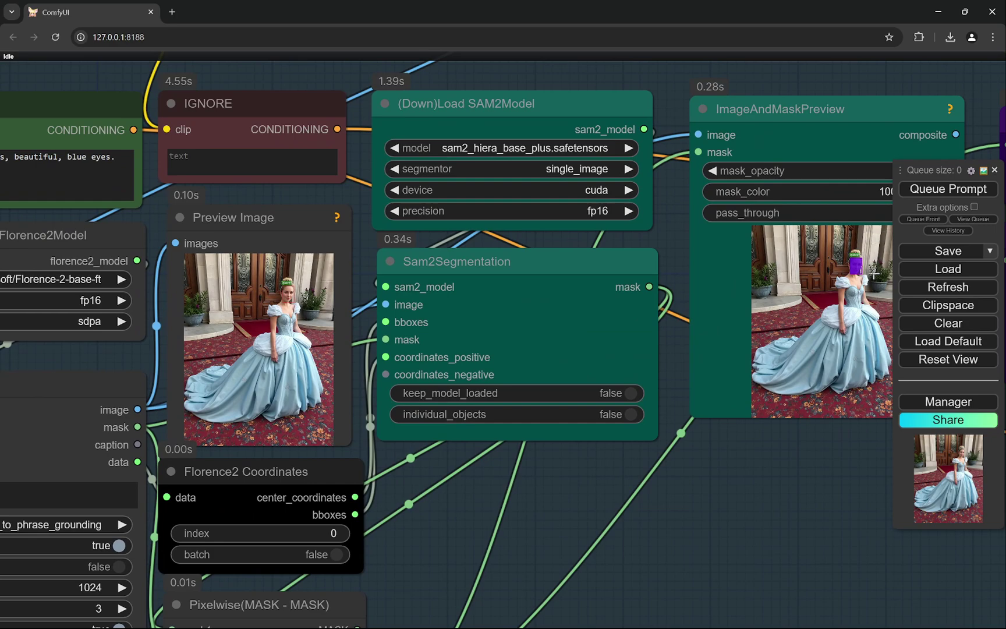
pyautogui.scroll(15, 868, 265)
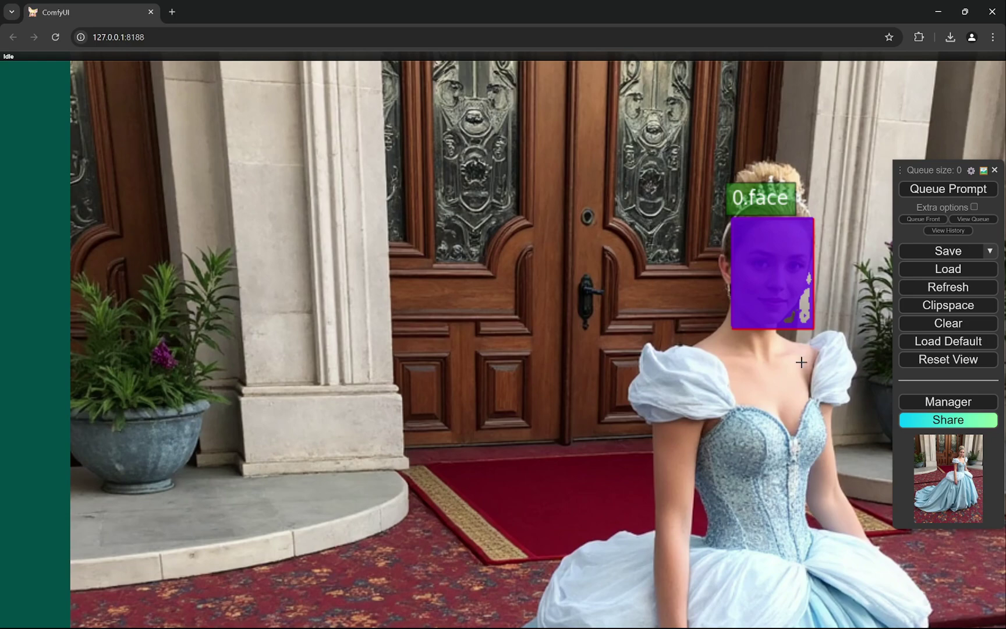
pyautogui.scroll(-8, 801, 362)
pyautogui.moveTo(728, 458); pyautogui.dragTo(817, 339)
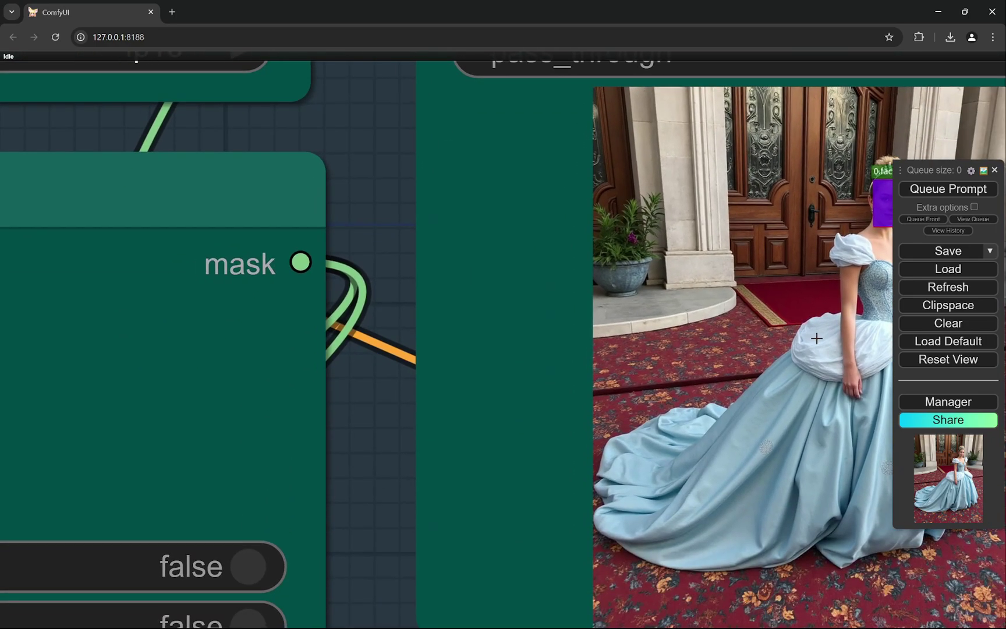
pyautogui.scroll(-12, 817, 338)
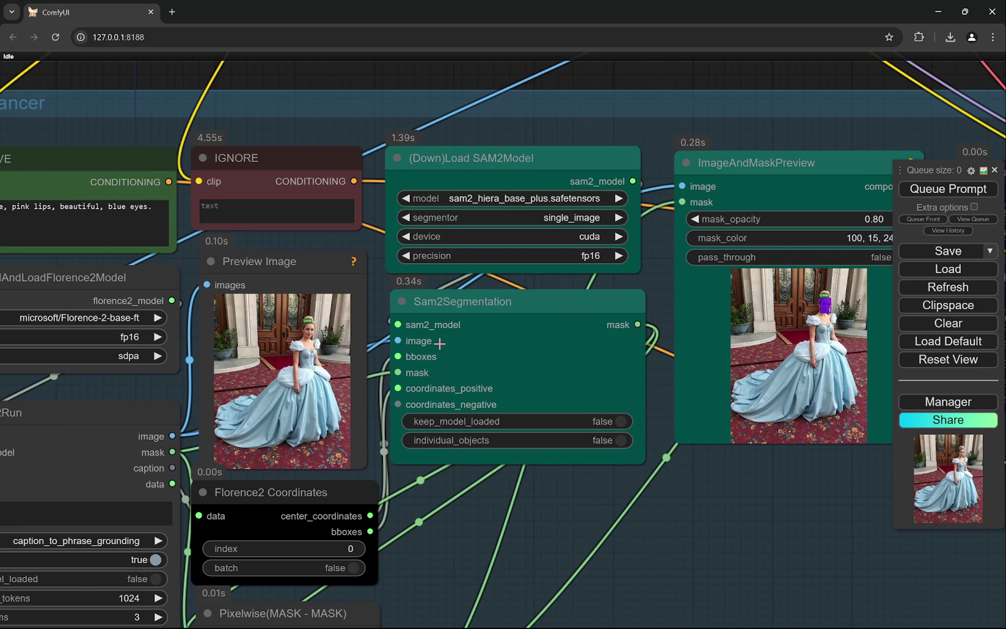
pyautogui.scroll(15, 797, 329)
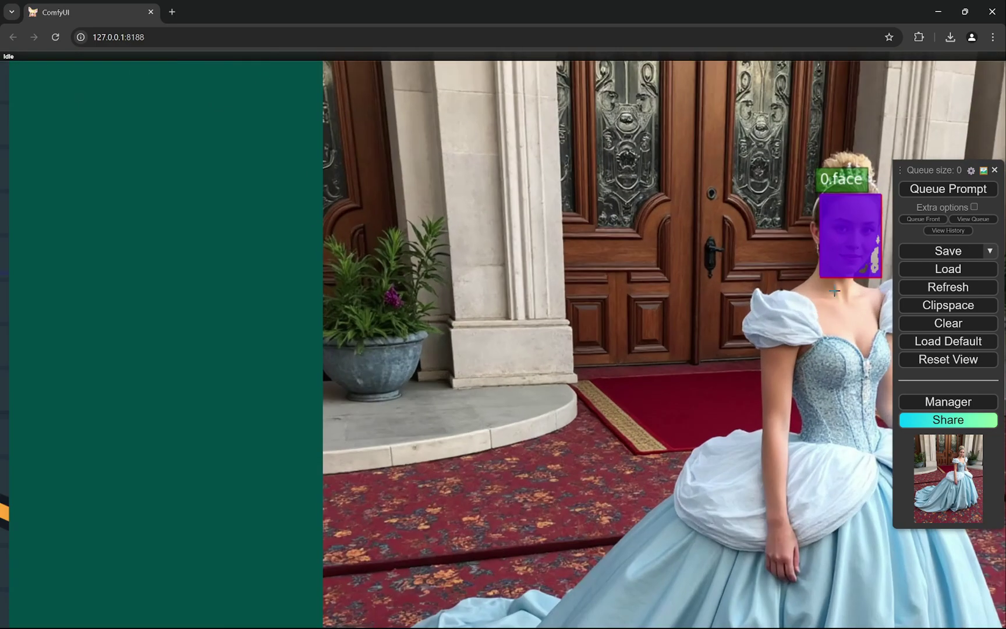
pyautogui.scroll(-12, 834, 292)
pyautogui.moveTo(689, 497); pyautogui.dragTo(689, 476)
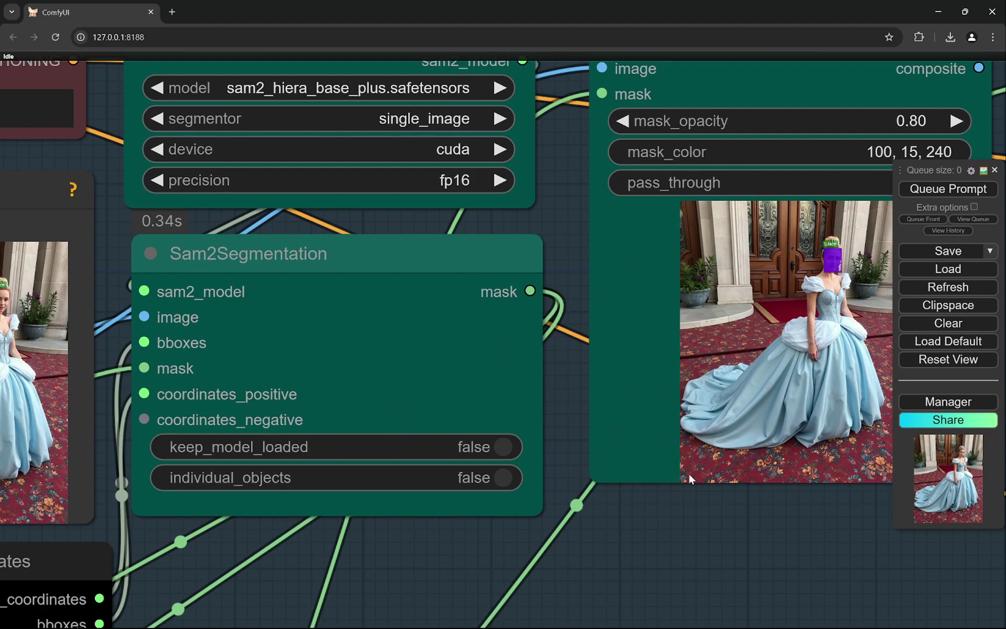
pyautogui.scroll(-5, 707, 365)
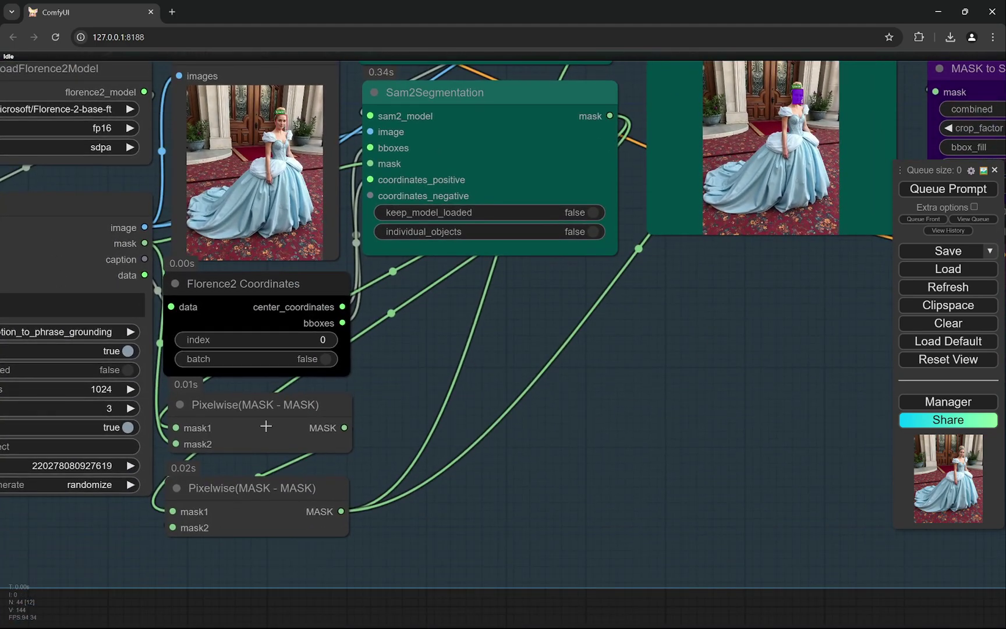
pyautogui.scroll(2, 443, 349)
pyautogui.scroll(-1, 425, 344)
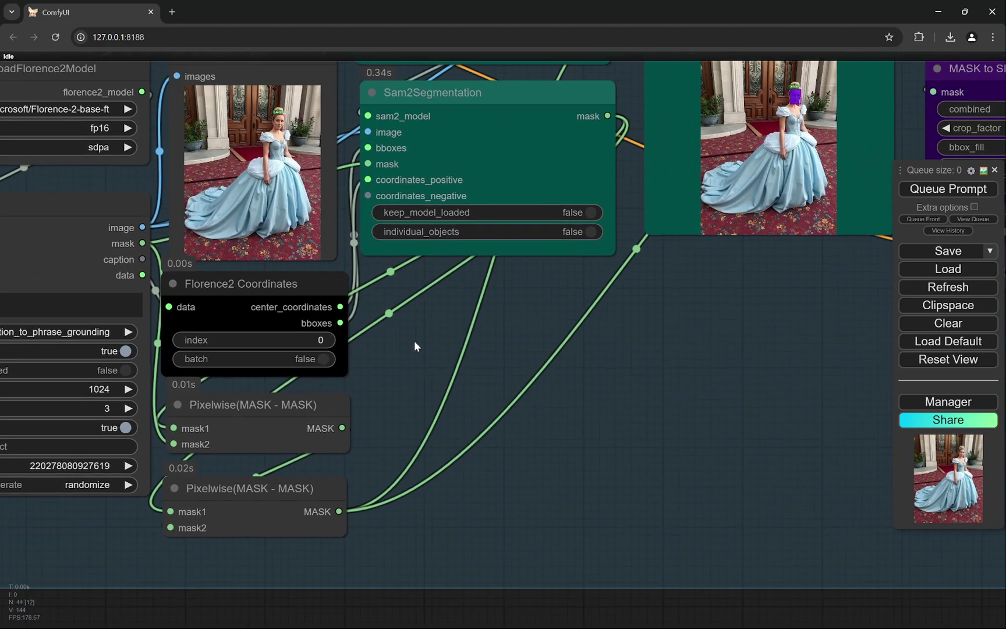
pyautogui.scroll(-1, 414, 340)
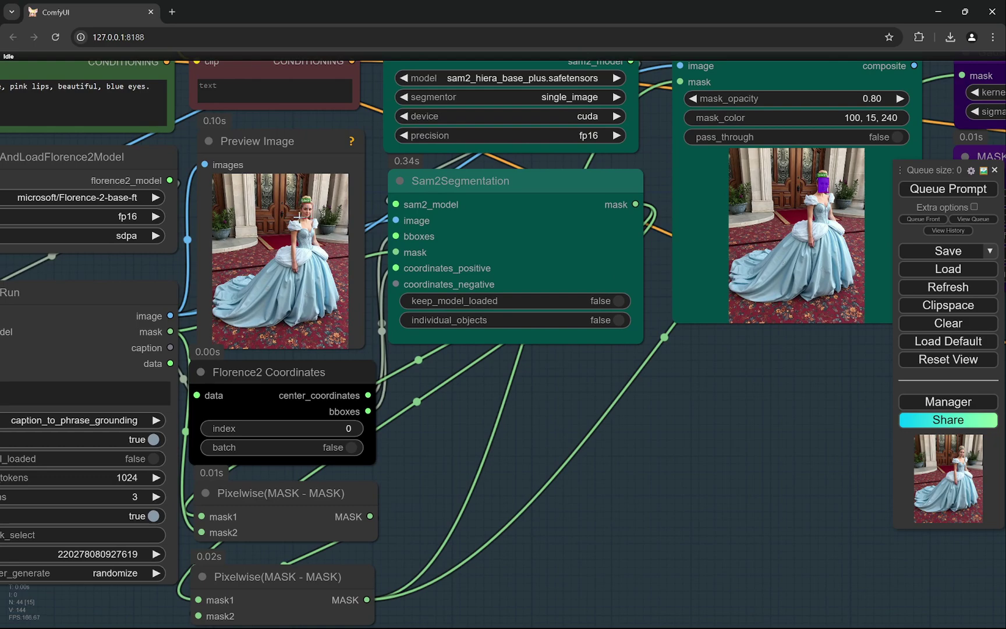
pyautogui.moveTo(784, 386); pyautogui.dragTo(345, 488)
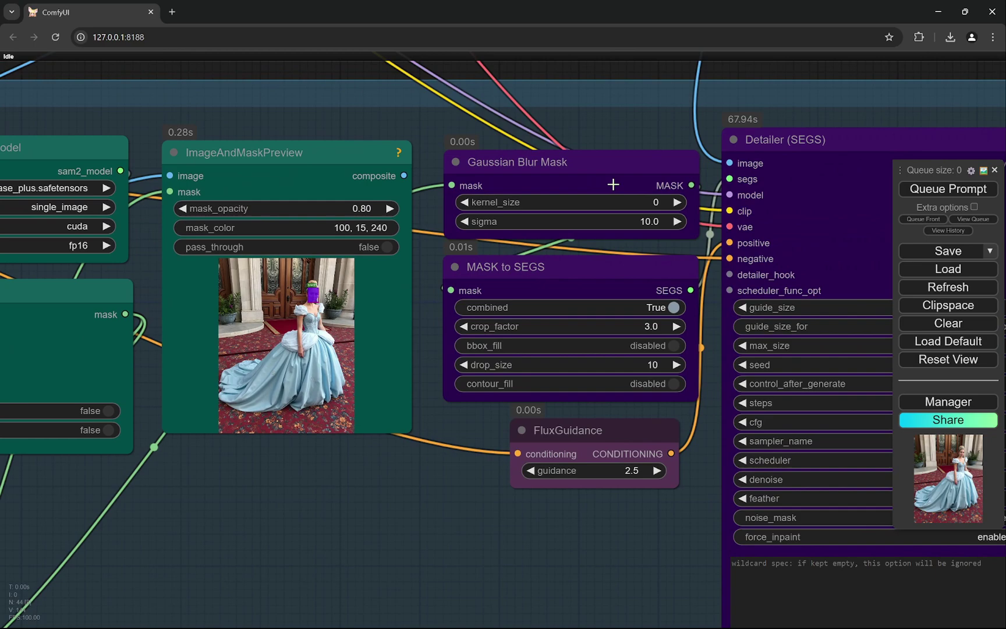
pyautogui.scroll(3, 613, 184)
pyautogui.scroll(7, 199, 329)
pyautogui.scroll(8, 199, 329)
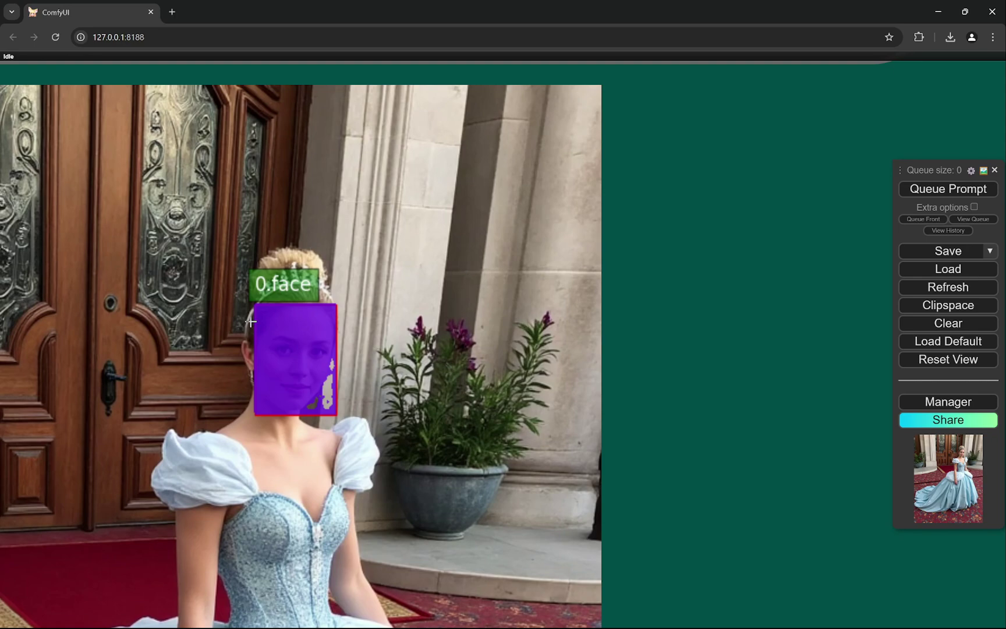
pyautogui.scroll(-10, 251, 322)
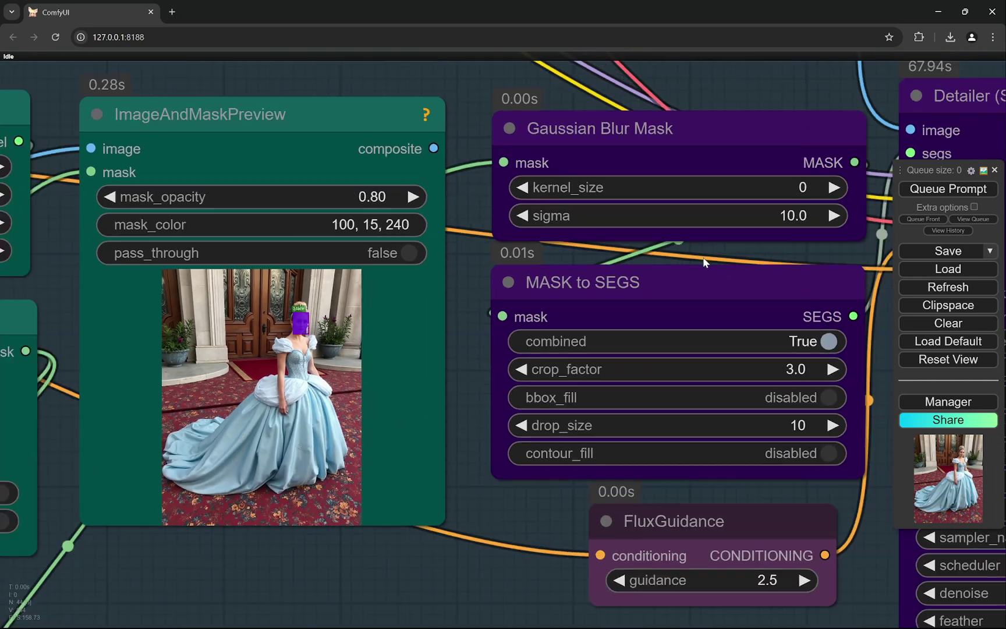
pyautogui.scroll(-1, 720, 272)
pyautogui.moveTo(734, 283); pyautogui.dragTo(488, 217)
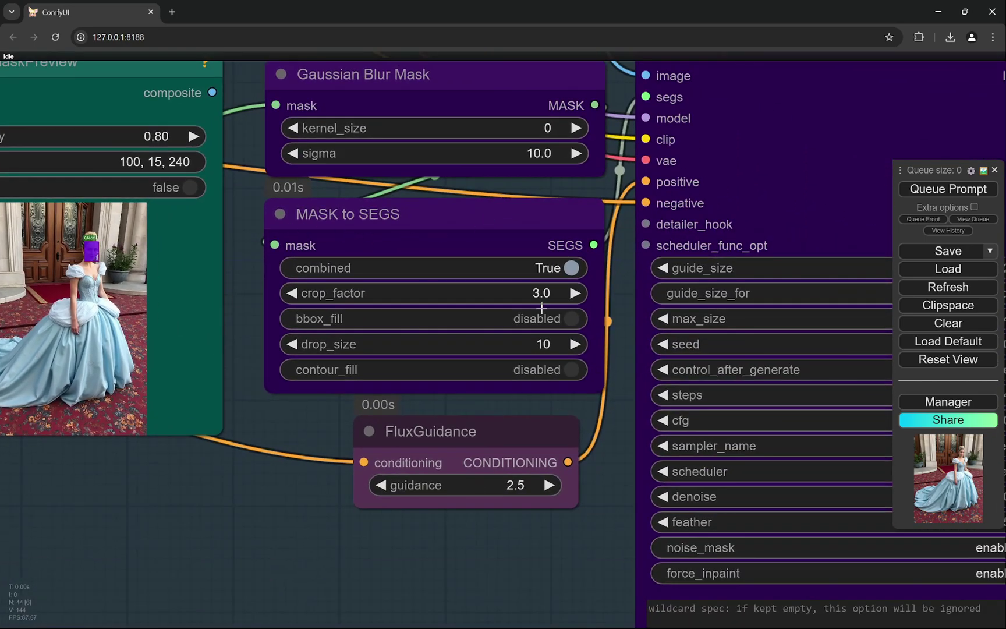
pyautogui.scroll(-3, 262, 499)
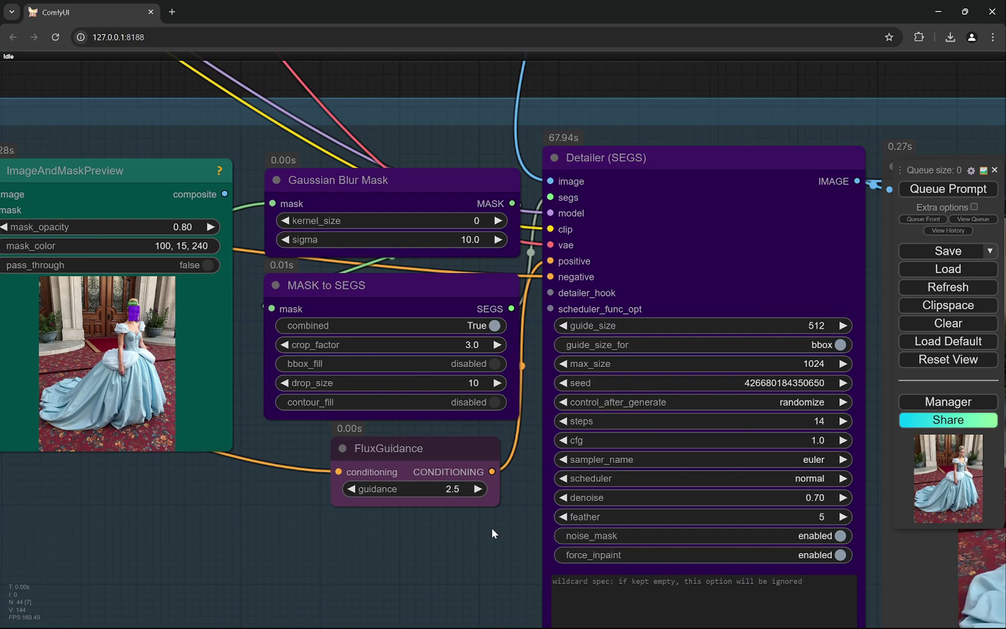
pyautogui.scroll(-5, 491, 527)
pyautogui.moveTo(298, 545); pyautogui.dragTo(628, 504)
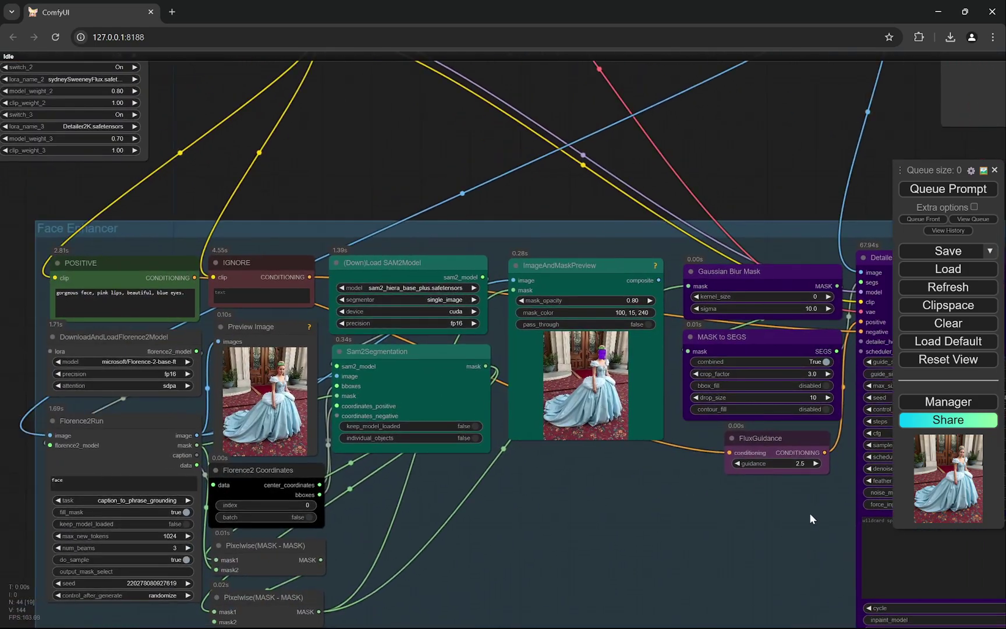
pyautogui.moveTo(809, 512); pyautogui.dragTo(495, 526)
pyautogui.scroll(5, 495, 349)
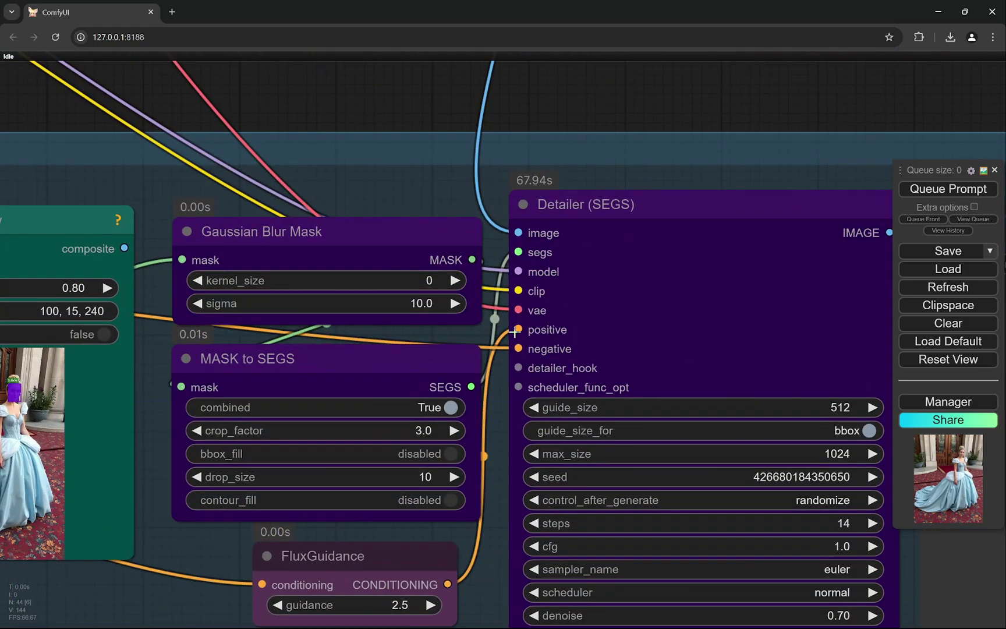
pyautogui.scroll(-5, 677, 359)
pyautogui.scroll(4, 673, 355)
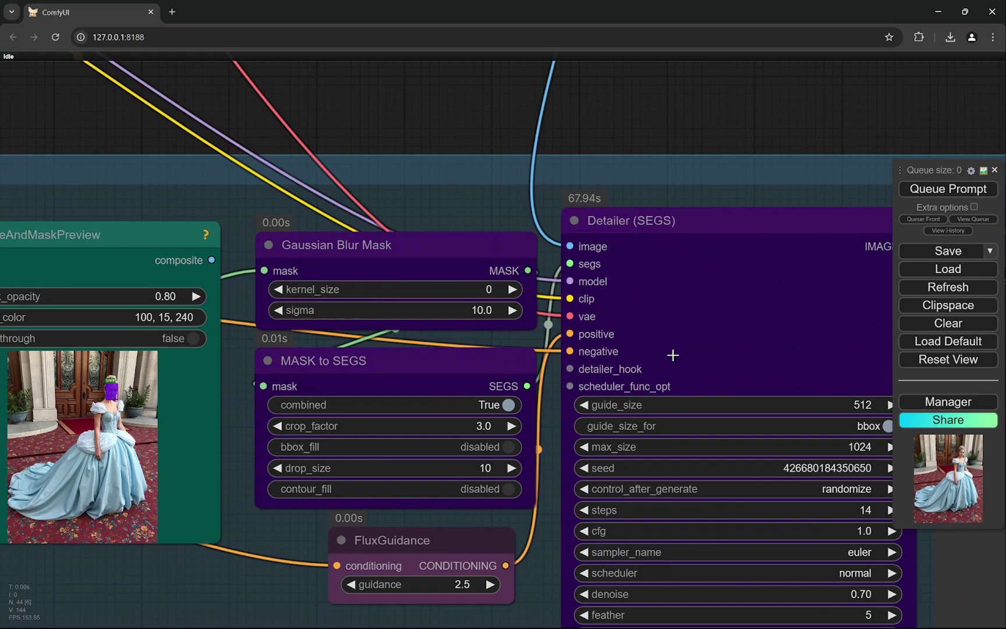
pyautogui.scroll(-10, 669, 352)
pyautogui.scroll(3, 610, 245)
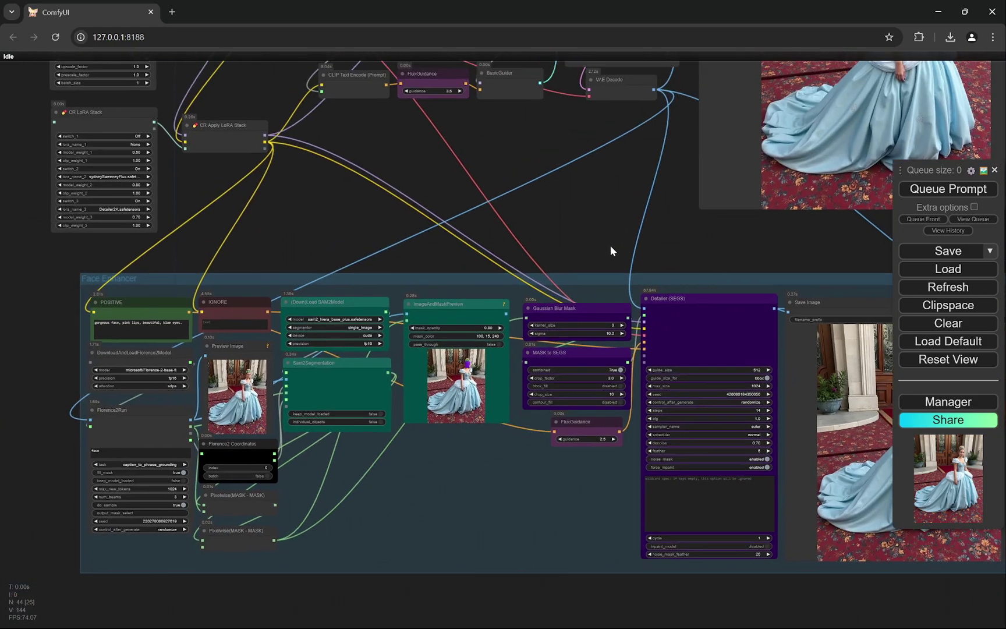
pyautogui.scroll(8, 652, 343)
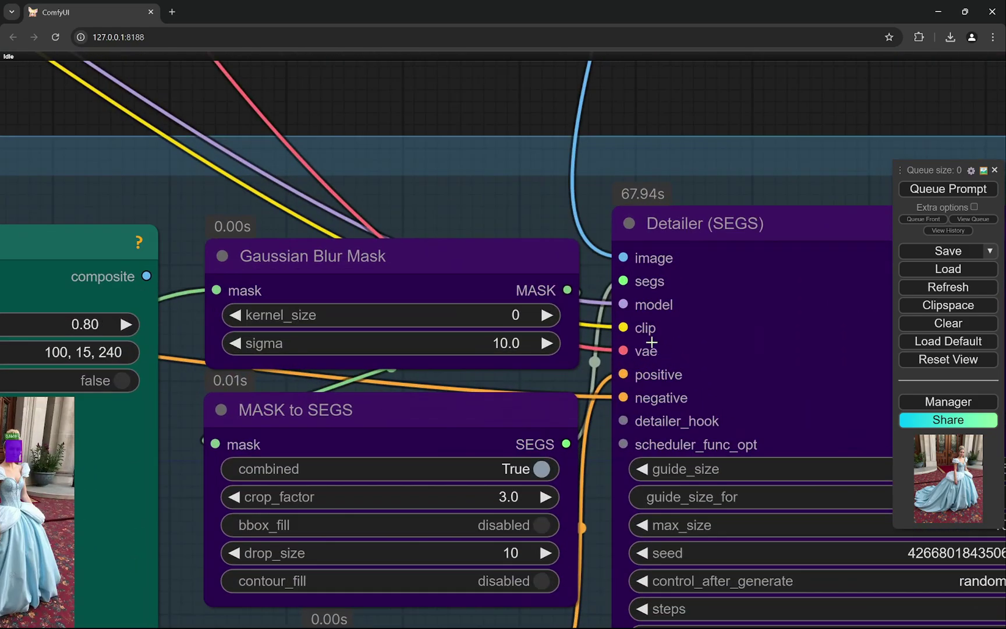
pyautogui.scroll(-7, 651, 344)
pyautogui.moveTo(526, 213); pyautogui.dragTo(583, 239)
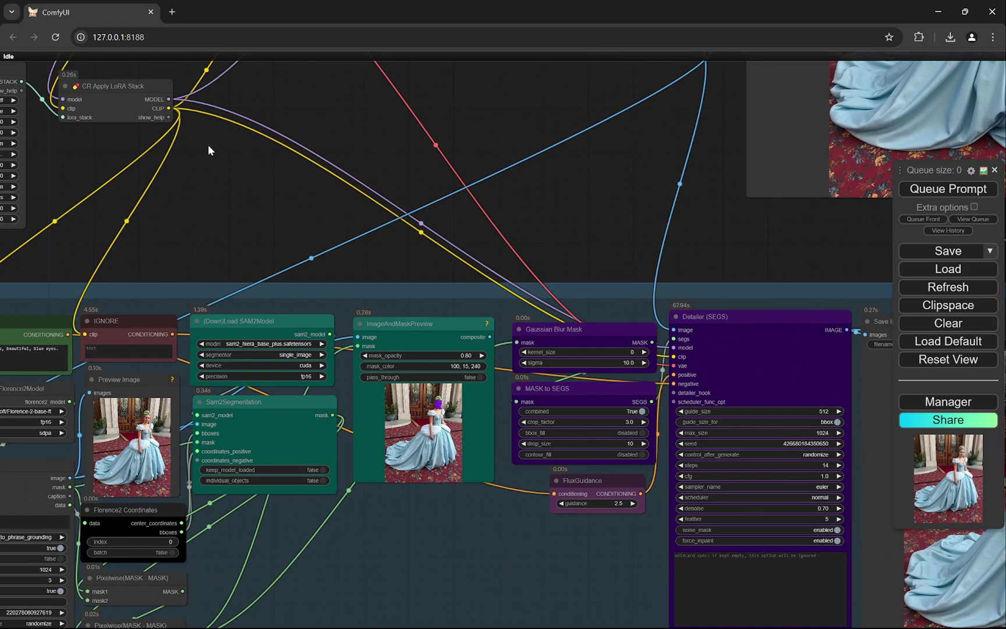
pyautogui.scroll(3, 670, 352)
pyautogui.scroll(-4, 580, 208)
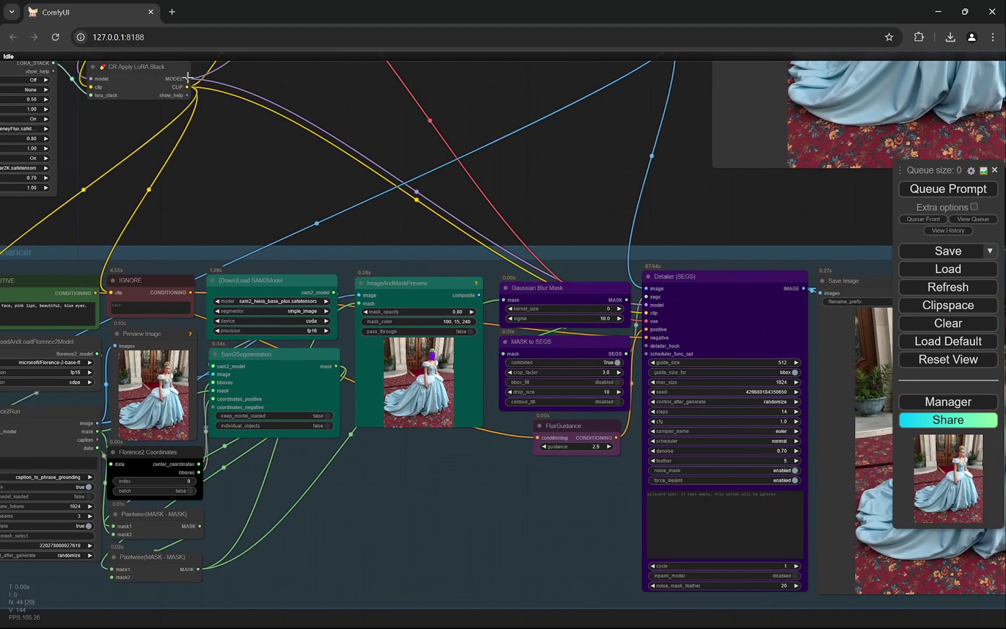
pyautogui.scroll(5, 665, 311)
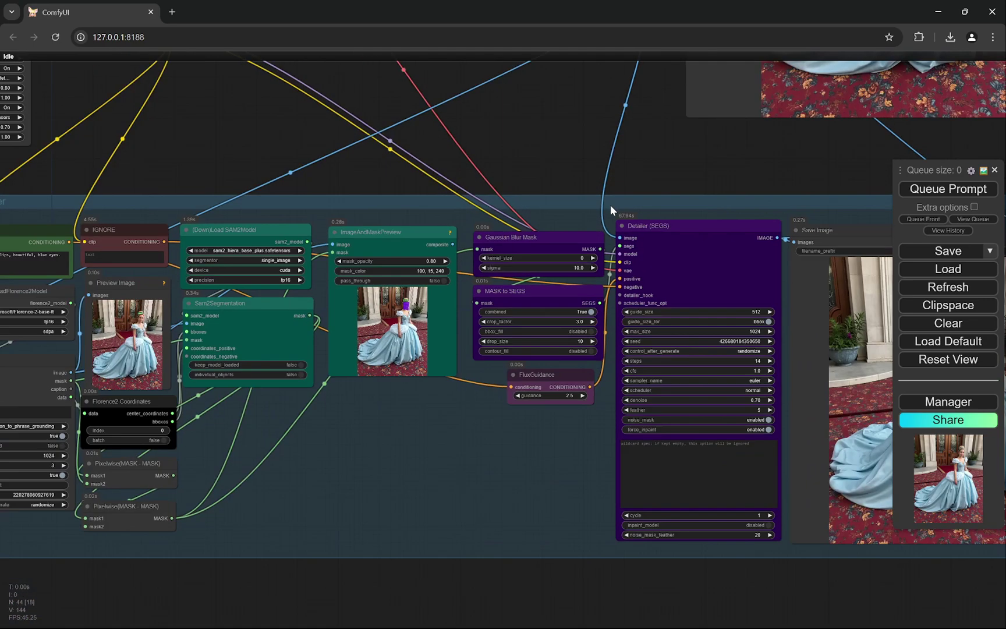
pyautogui.scroll(-7, 640, 262)
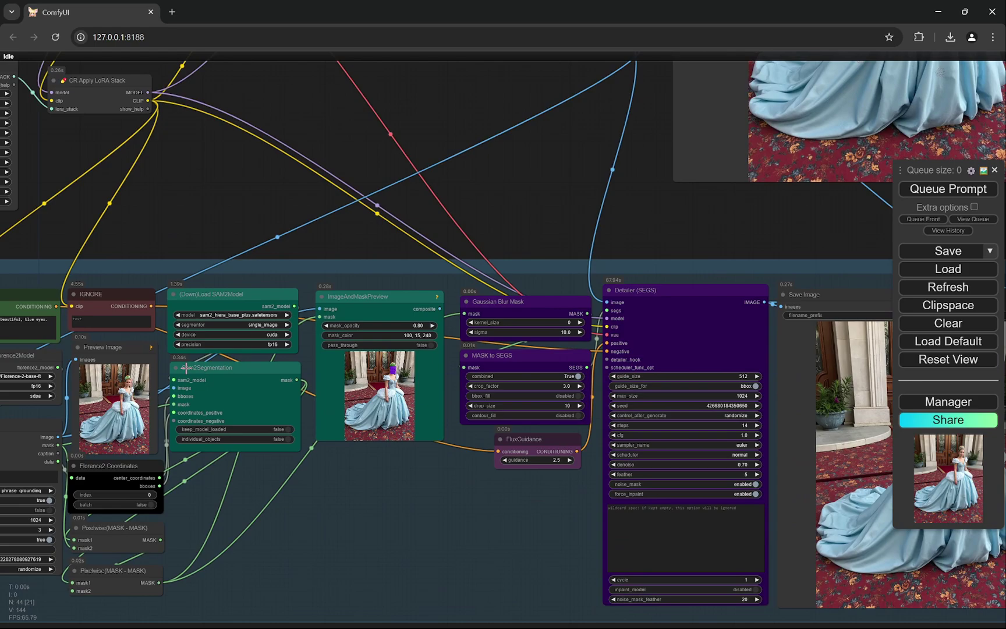
pyautogui.scroll(-5, 644, 228)
pyautogui.moveTo(635, 259); pyautogui.dragTo(604, 339)
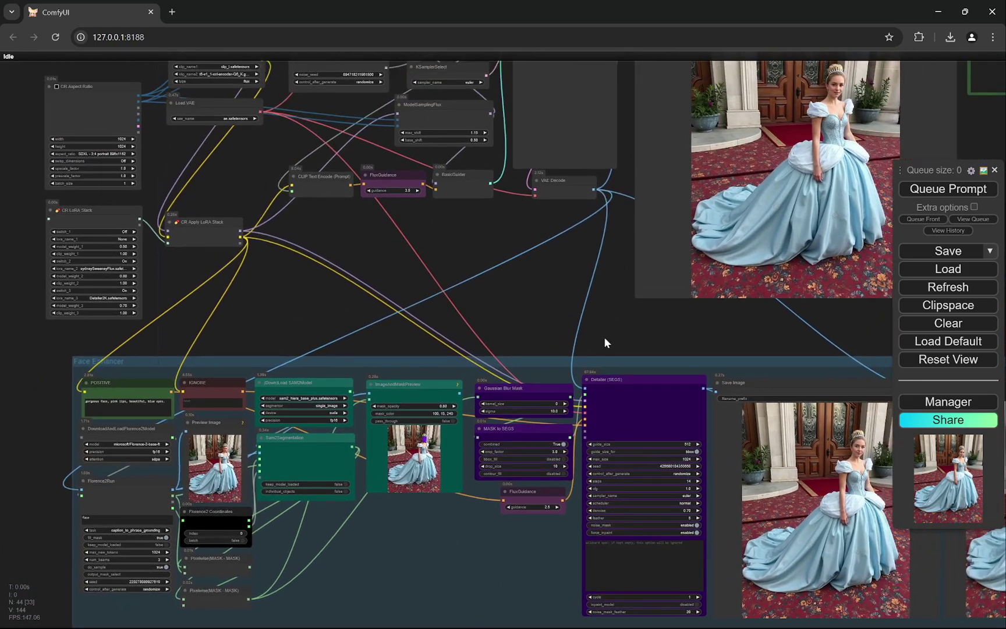
pyautogui.scroll(5, 670, 334)
pyautogui.moveTo(678, 333); pyautogui.dragTo(370, 219)
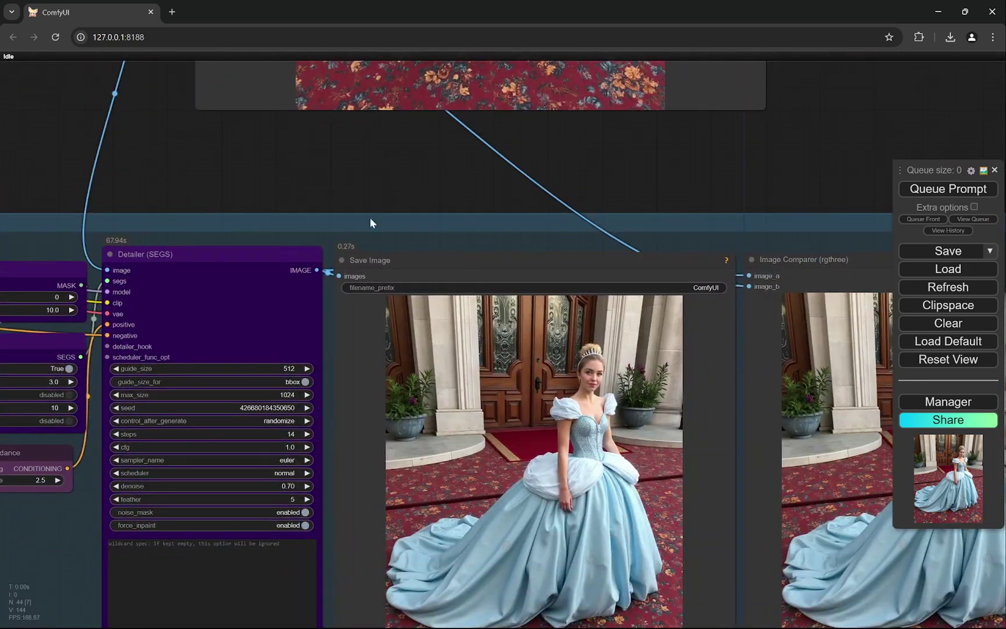
pyautogui.scroll(10, 628, 433)
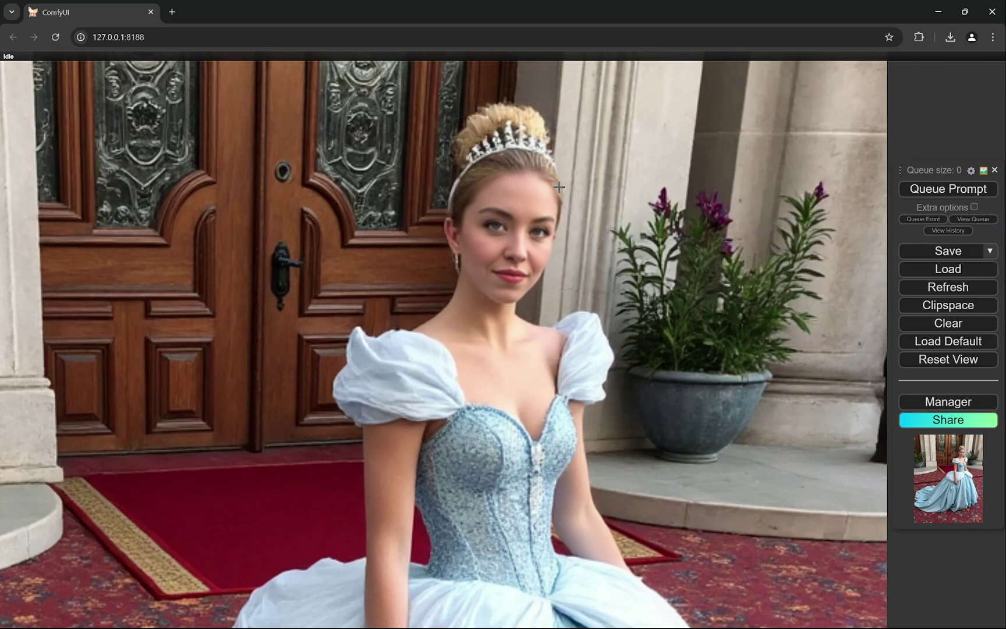
pyautogui.scroll(-10, 326, 269)
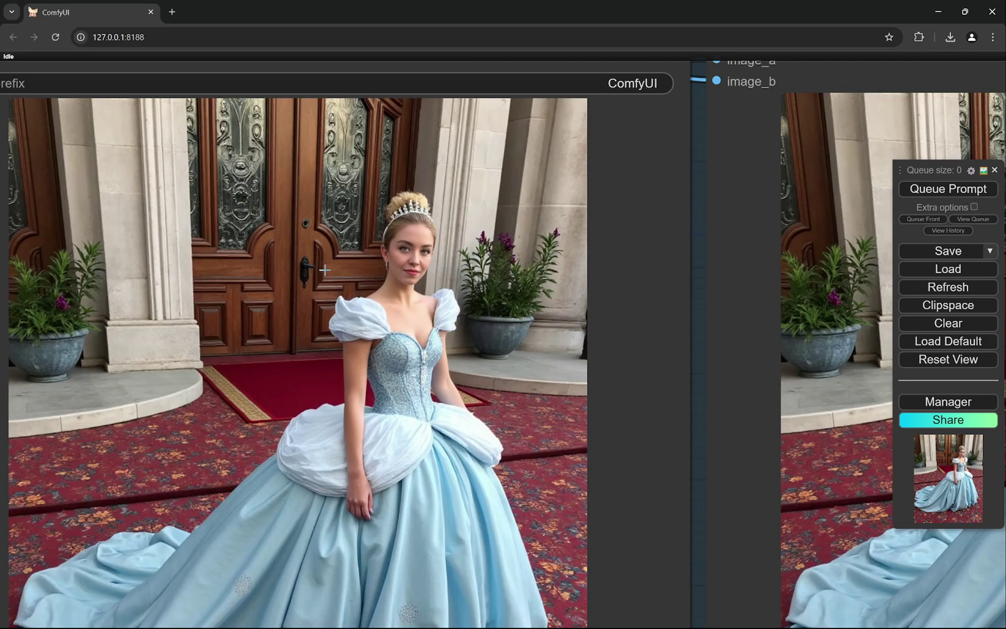
pyautogui.scroll(10, 782, 269)
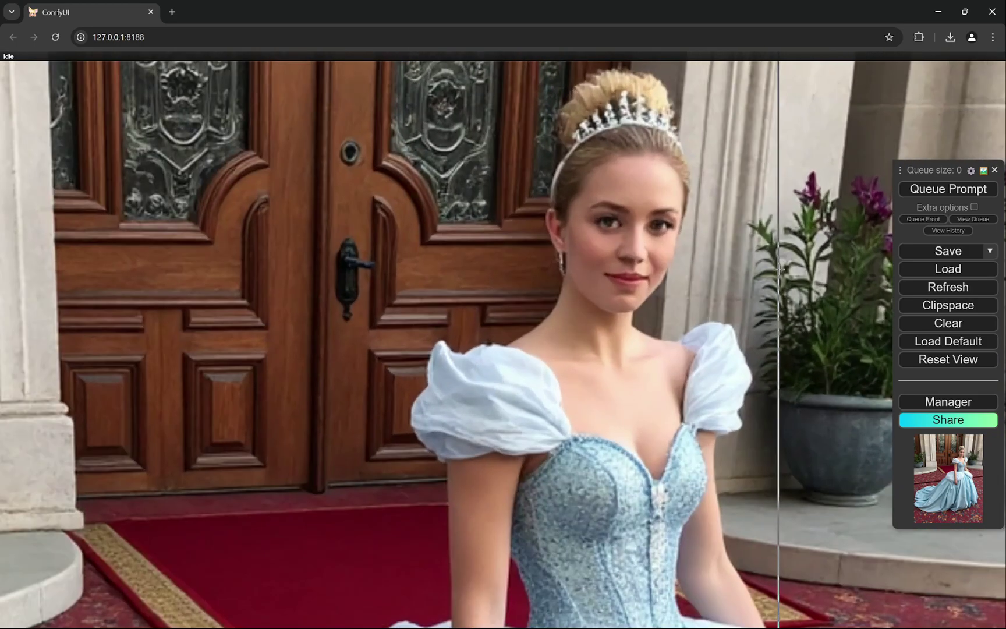
pyautogui.scroll(2, 782, 269)
pyautogui.moveTo(782, 269); pyautogui.dragTo(787, 335)
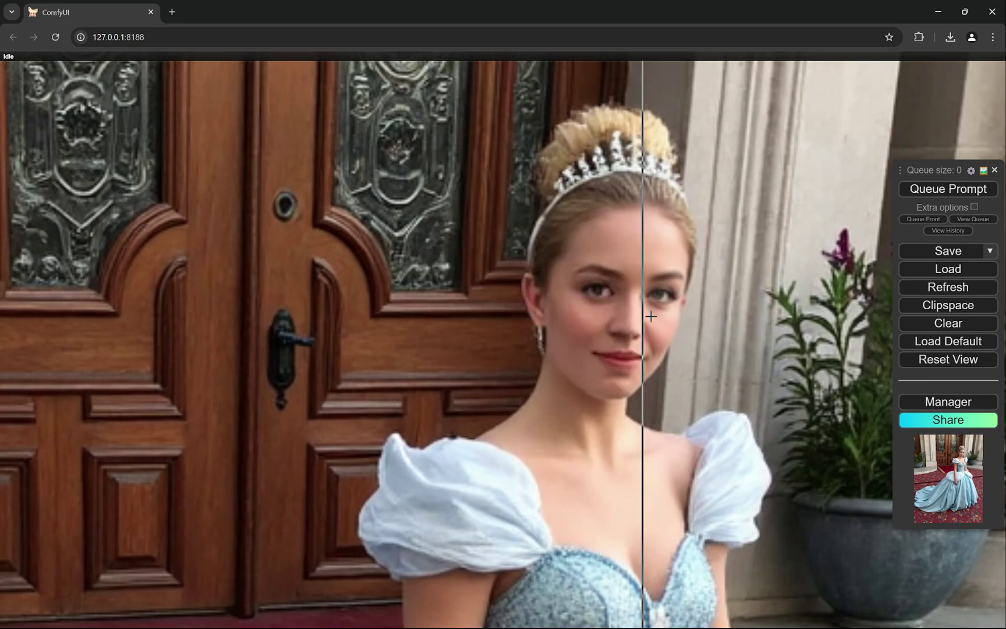
pyautogui.scroll(6, 649, 314)
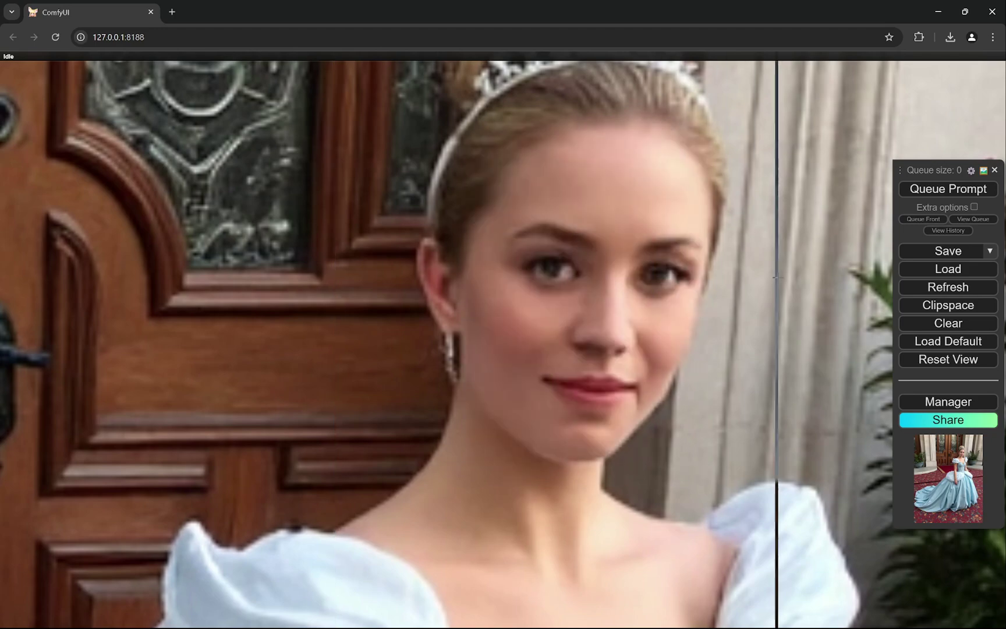
pyautogui.scroll(-5, 303, 227)
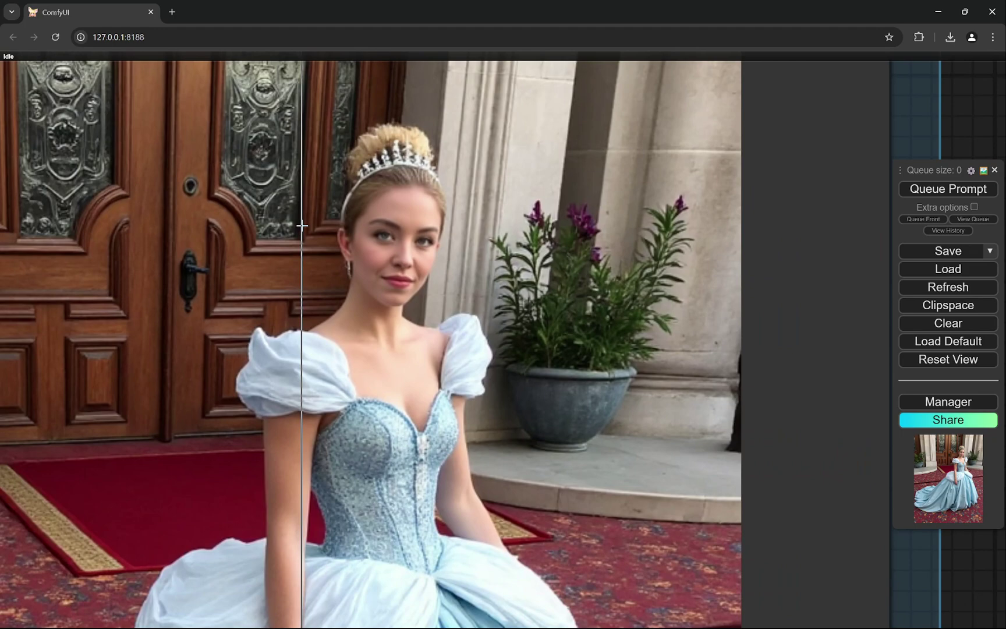
pyautogui.scroll(-3, 302, 225)
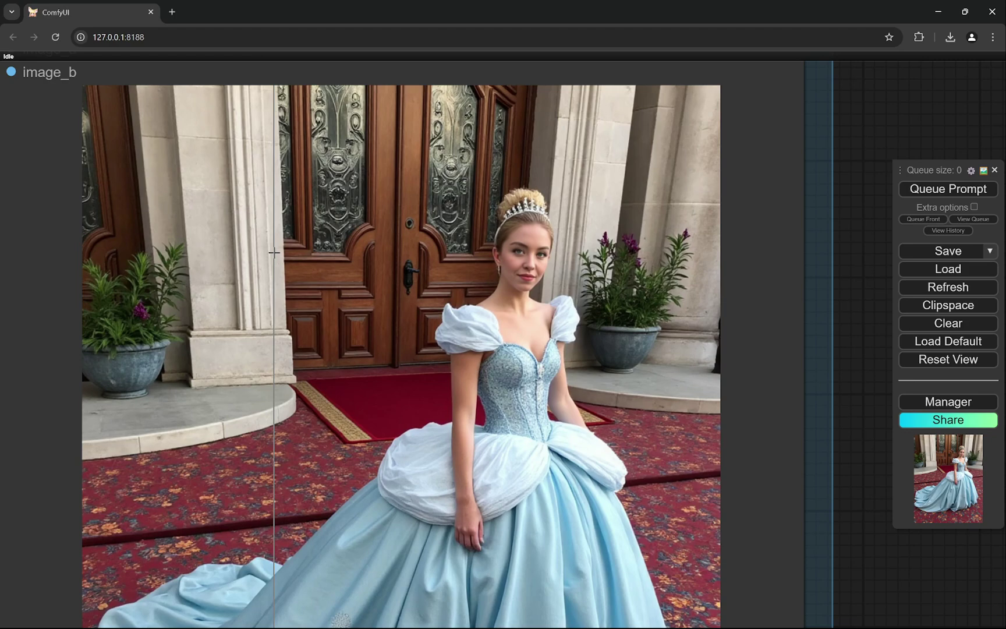
pyautogui.scroll(-4, 274, 252)
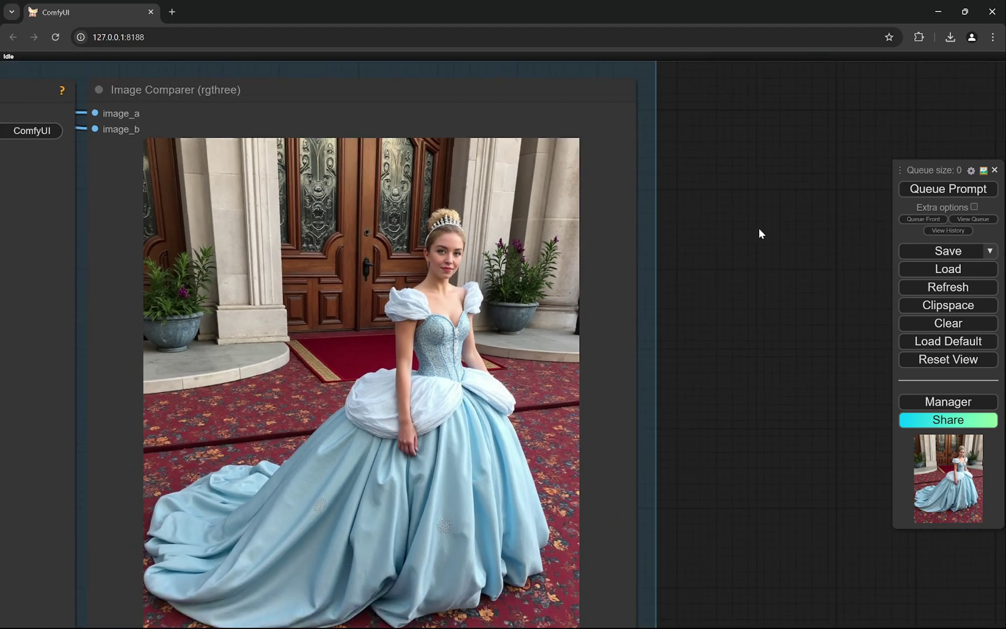
pyautogui.scroll(-4, 759, 228)
pyautogui.moveTo(750, 200); pyautogui.dragTo(830, 253)
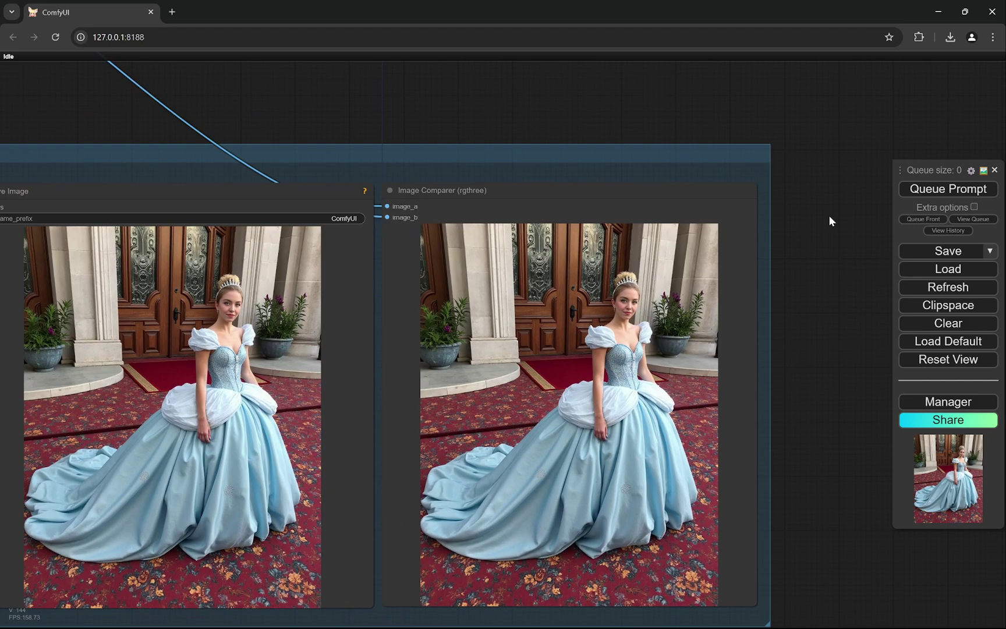
pyautogui.scroll(-5, 833, 224)
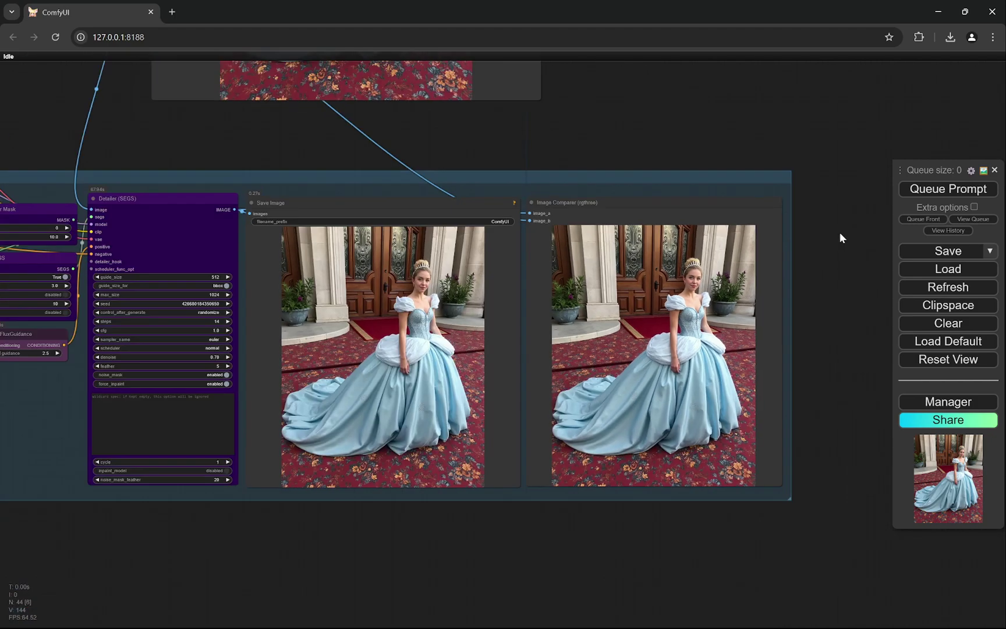
pyautogui.scroll(3, 275, 149)
pyautogui.moveTo(271, 148); pyautogui.dragTo(326, 443)
pyautogui.scroll(3, 367, 221)
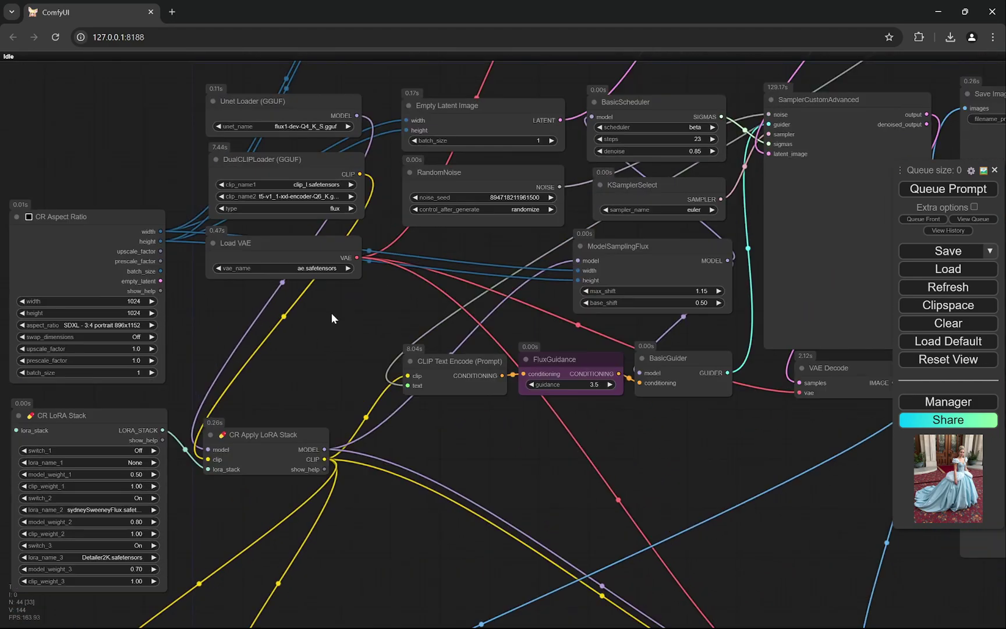